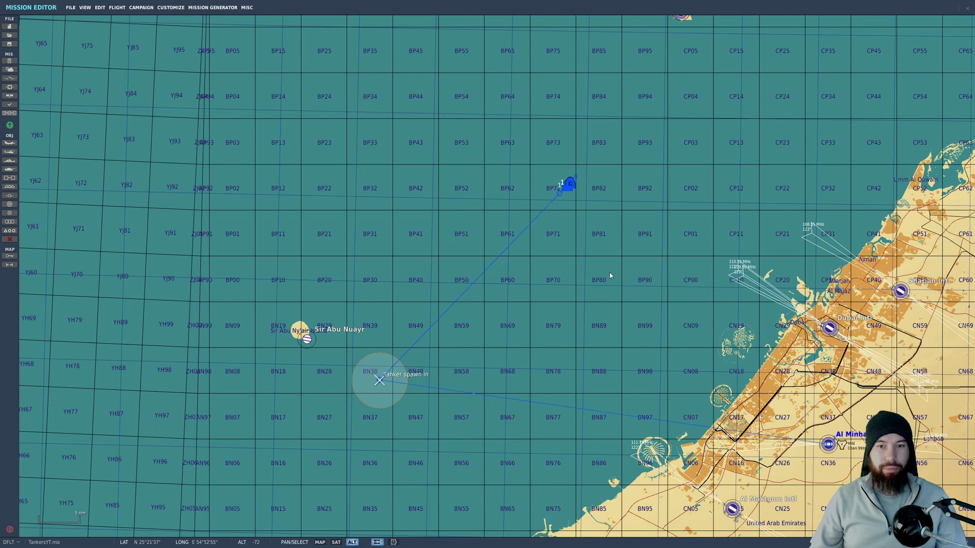
# Pan and zoom the map onto the tanker groups near BP72 until the scale reads 800 feet.
pyautogui.moveTo(546, 280); pyautogui.dragTo(446, 295)
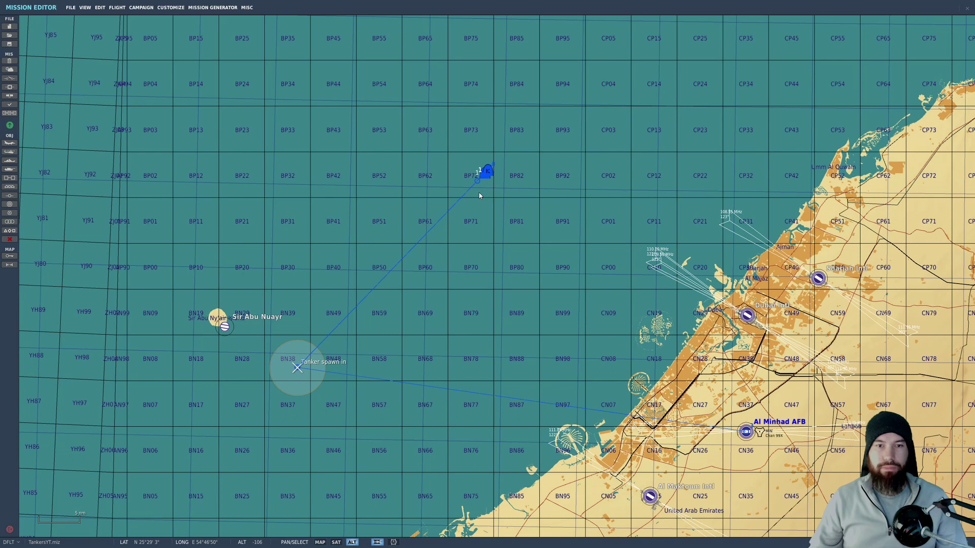
pyautogui.scroll(1, 486, 177)
pyautogui.scroll(-1, 485, 177)
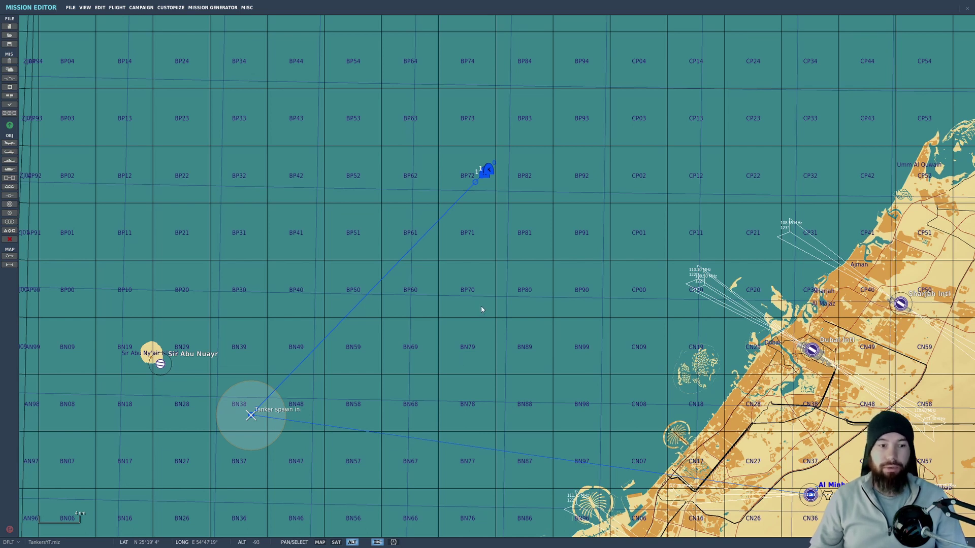
pyautogui.scroll(5, 498, 196)
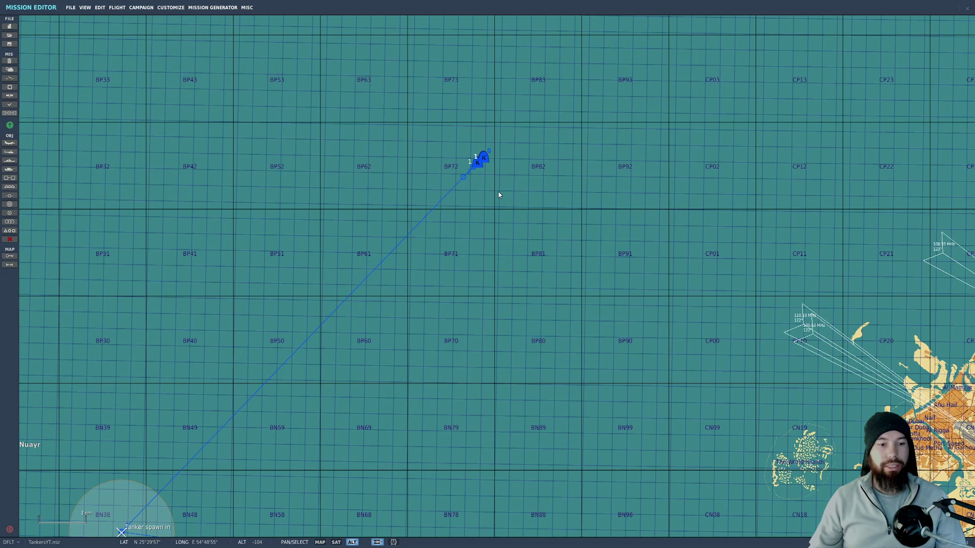
pyautogui.scroll(5, 479, 169)
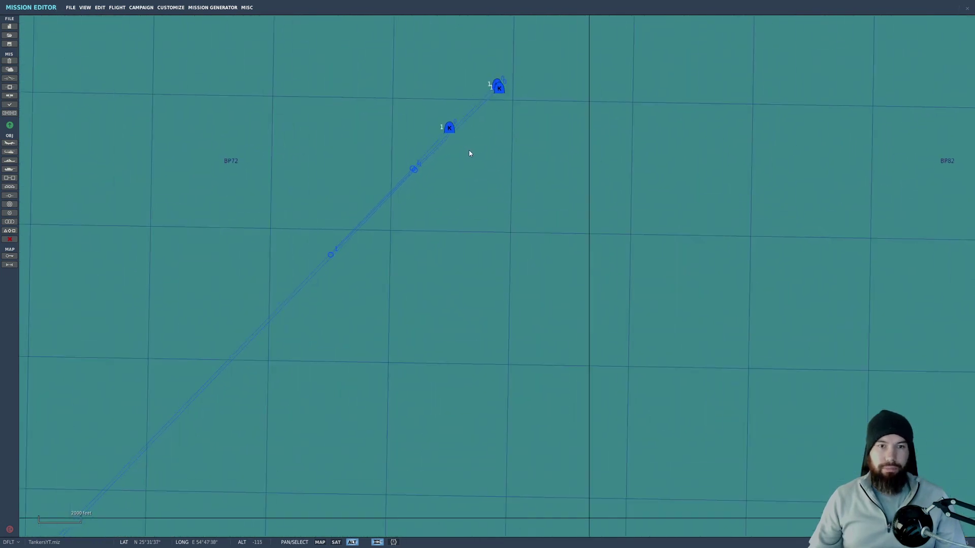
pyautogui.scroll(3, 470, 226)
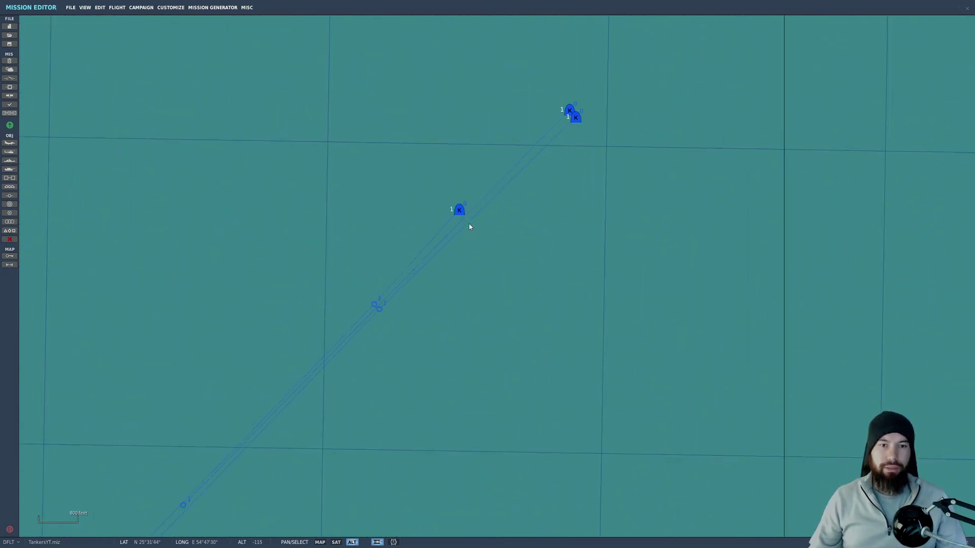
# Select Tanker A, check its group and pilot names, and pick its '3. Orbit' waypoint action.
pyautogui.click(458, 212)
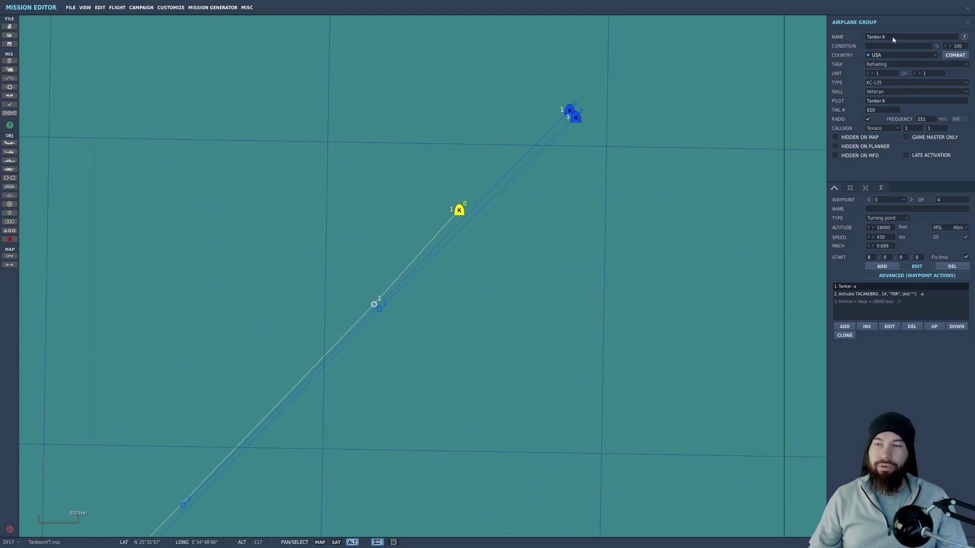
pyautogui.click(871, 37)
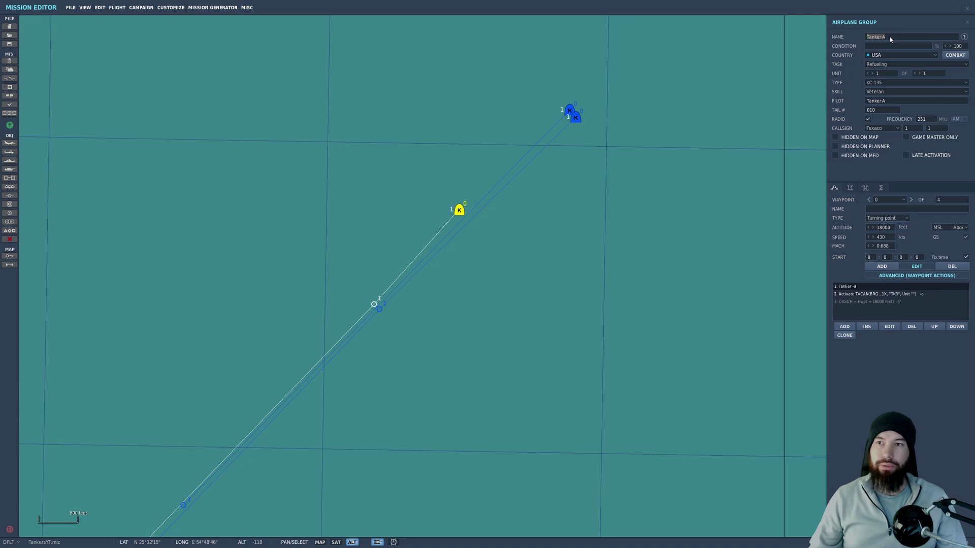
pyautogui.click(892, 101)
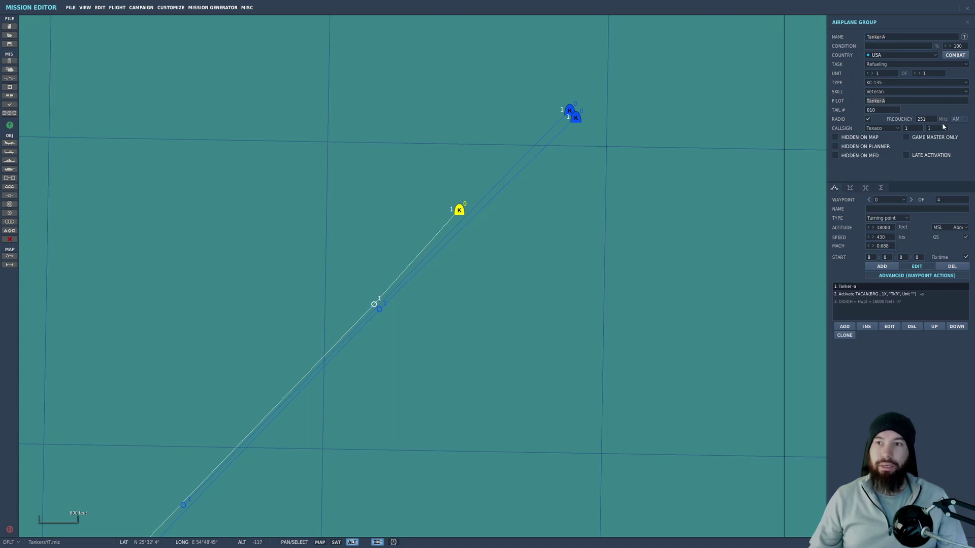
pyautogui.click(894, 101)
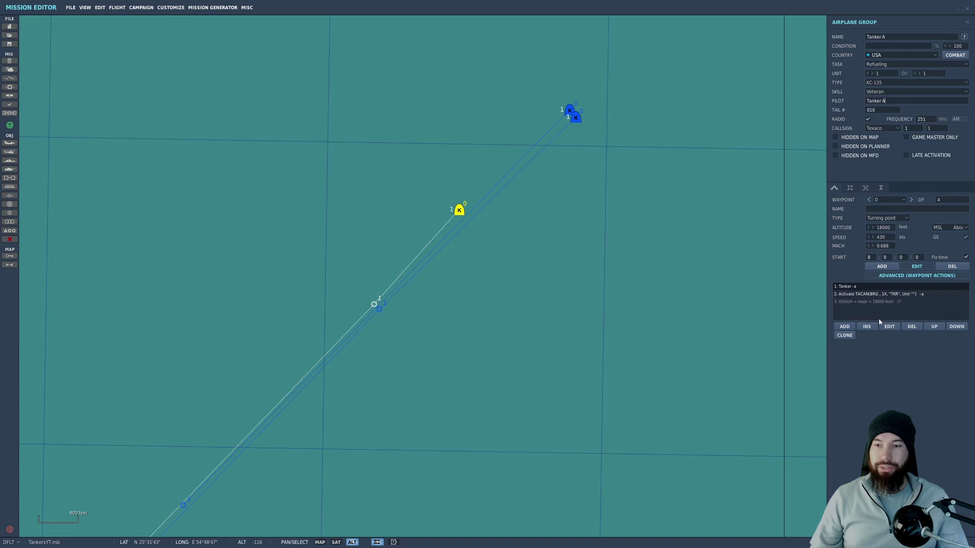
pyautogui.click(851, 294)
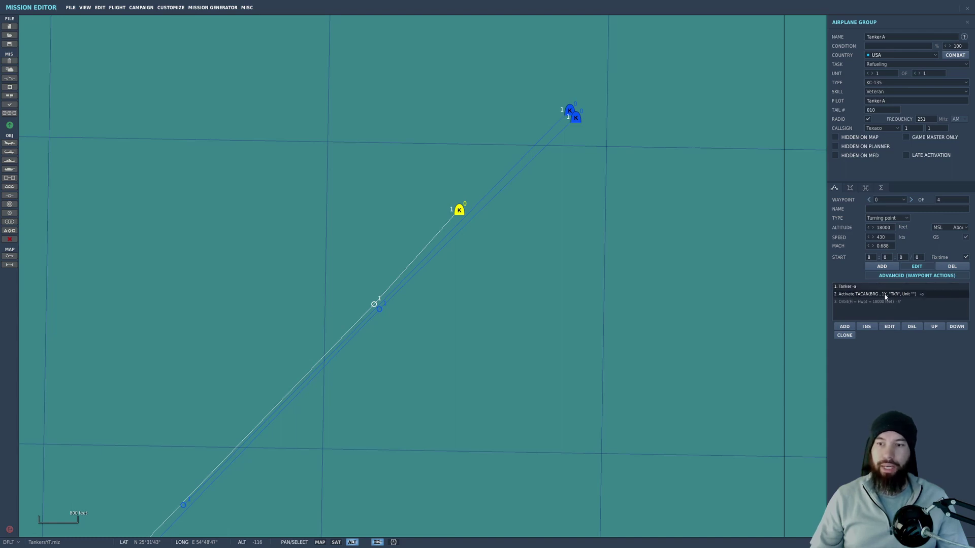
pyautogui.click(846, 303)
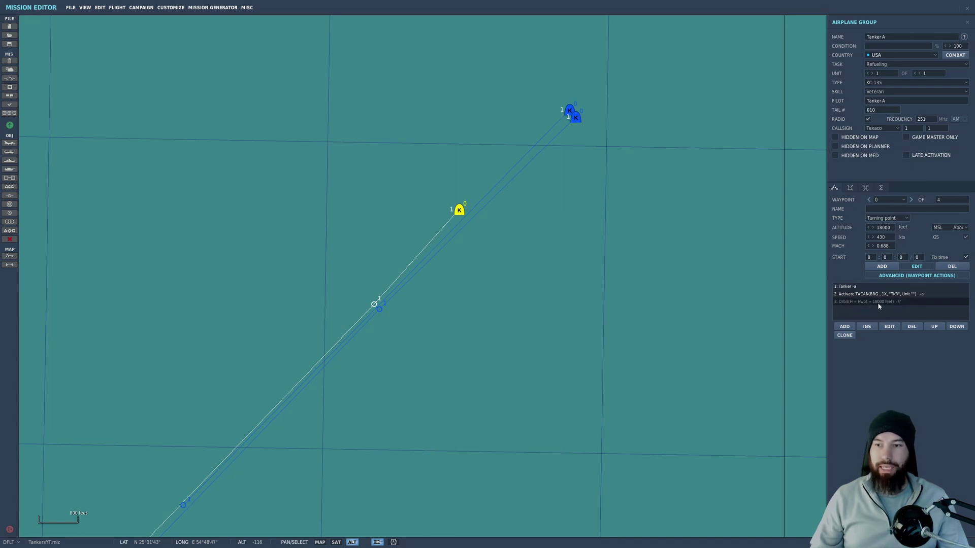
# Set Tanker A's action to Perform Task, Orbit, with a Circle pattern.
pyautogui.click(889, 326)
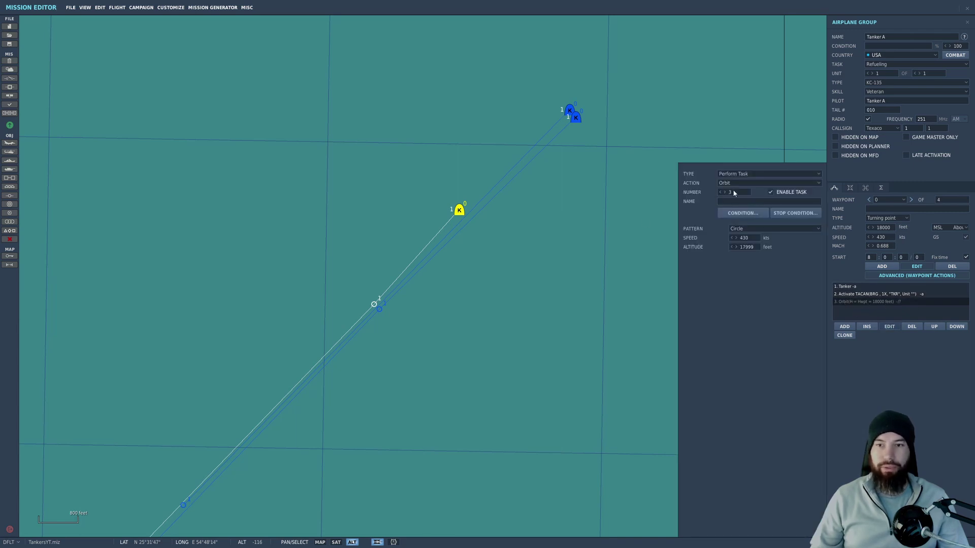
pyautogui.click(737, 175)
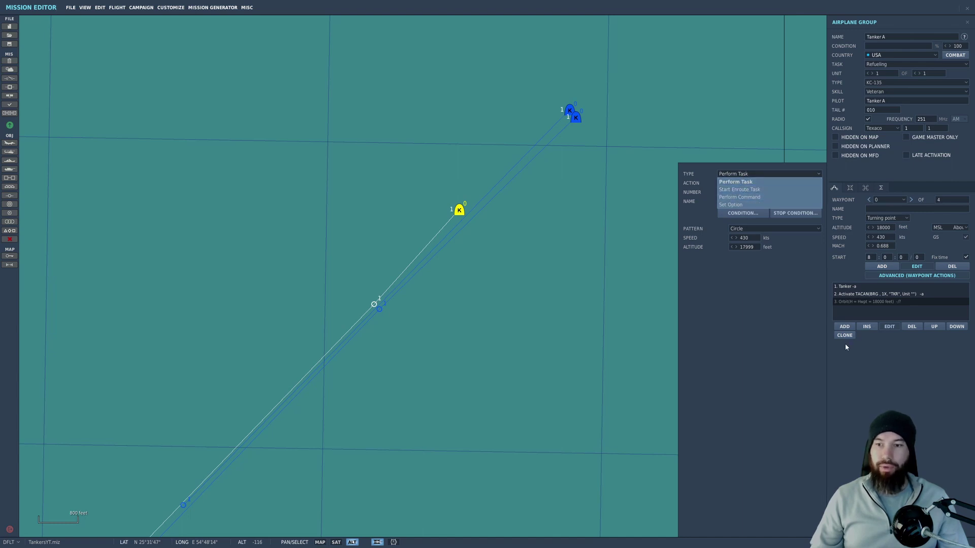
pyautogui.click(861, 312)
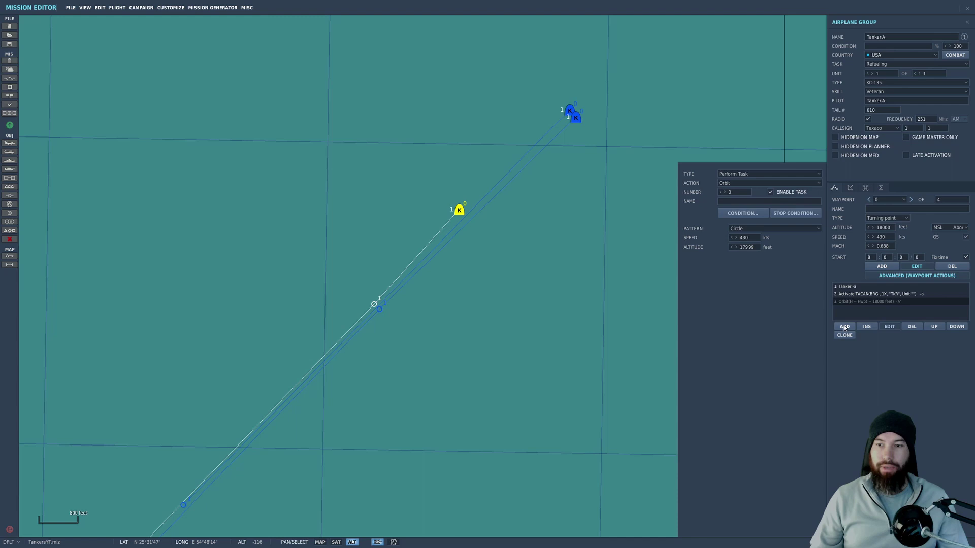
pyautogui.click(741, 183)
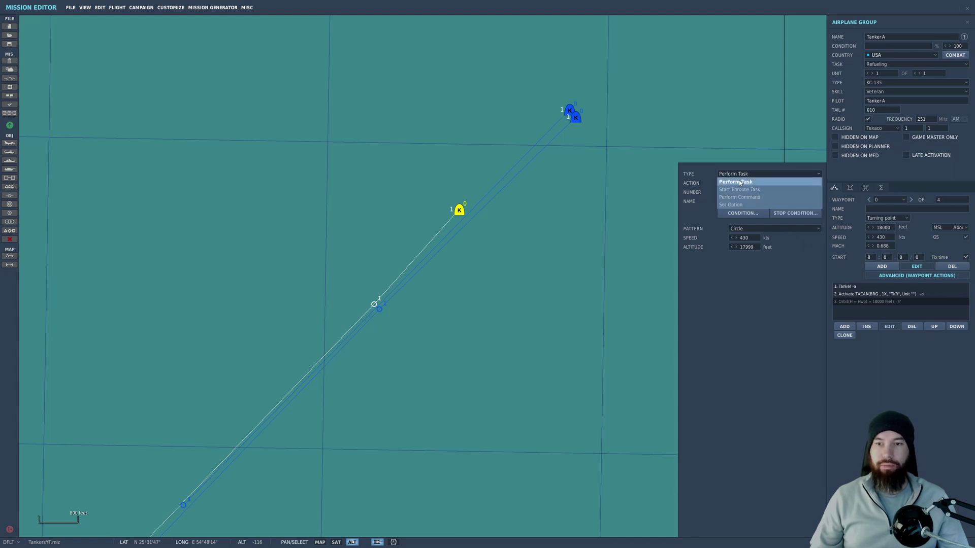
pyautogui.click(729, 191)
pyautogui.click(741, 184)
pyautogui.click(731, 199)
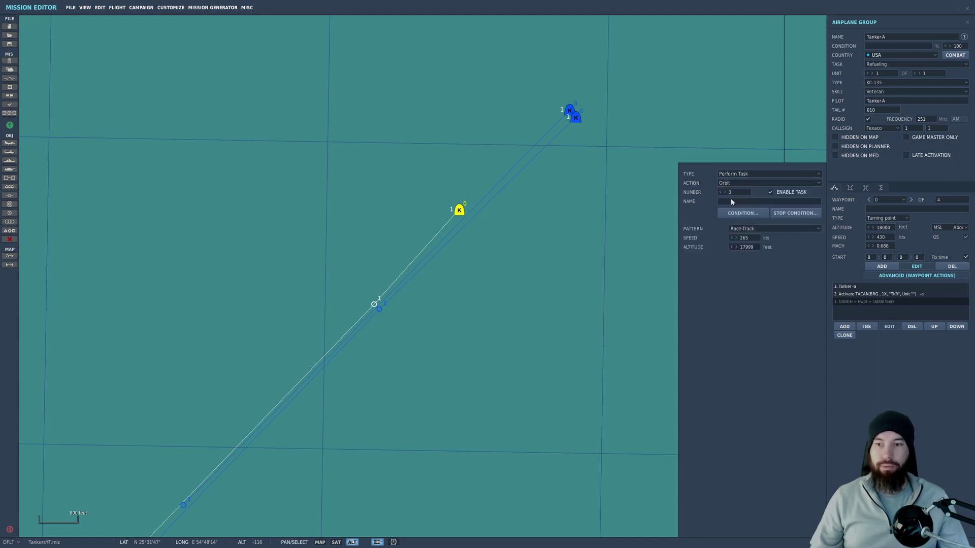
pyautogui.click(761, 229)
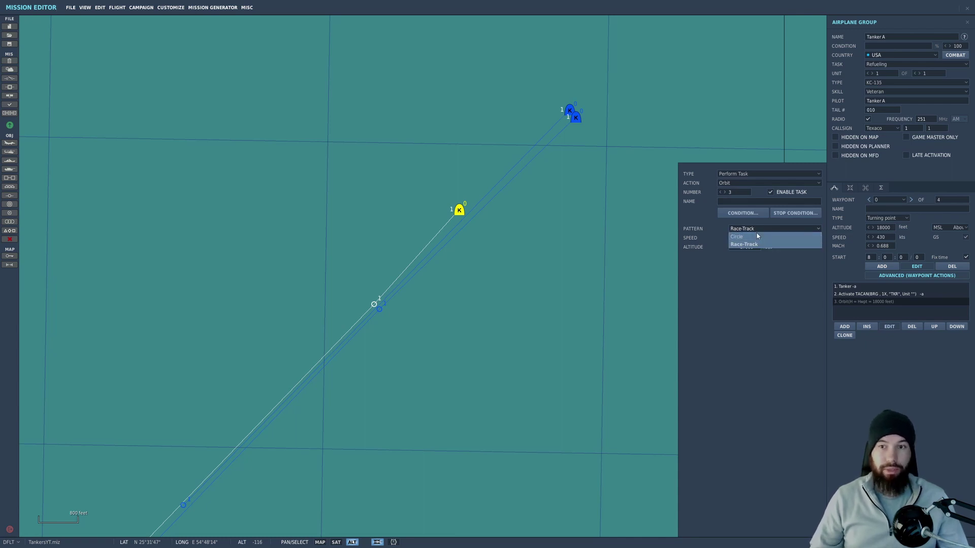
pyautogui.click(755, 237)
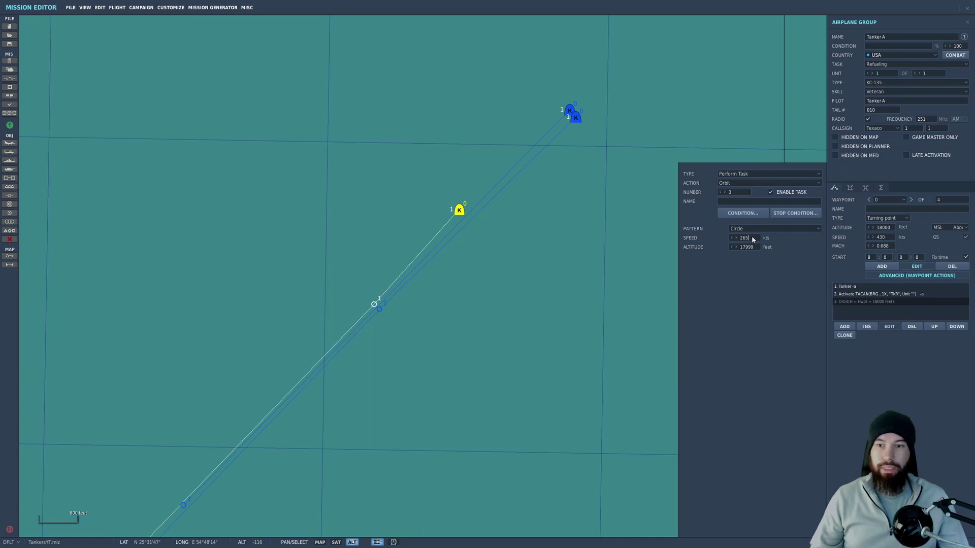
# Change the orbit speed to 430 kts, keep 17999 ft altitude, and deselect the tanker.
pyautogui.moveTo(754, 239); pyautogui.dragTo(729, 239)
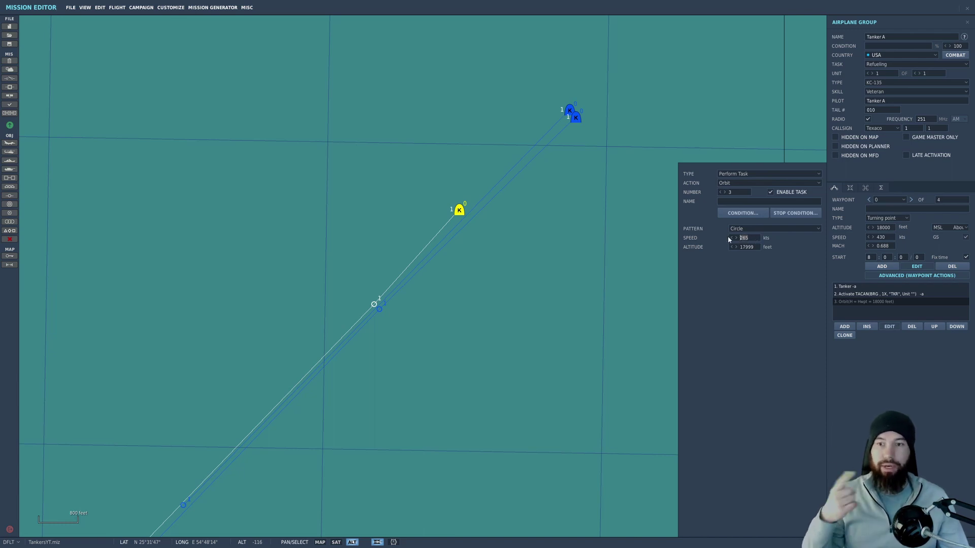
pyautogui.write('430')
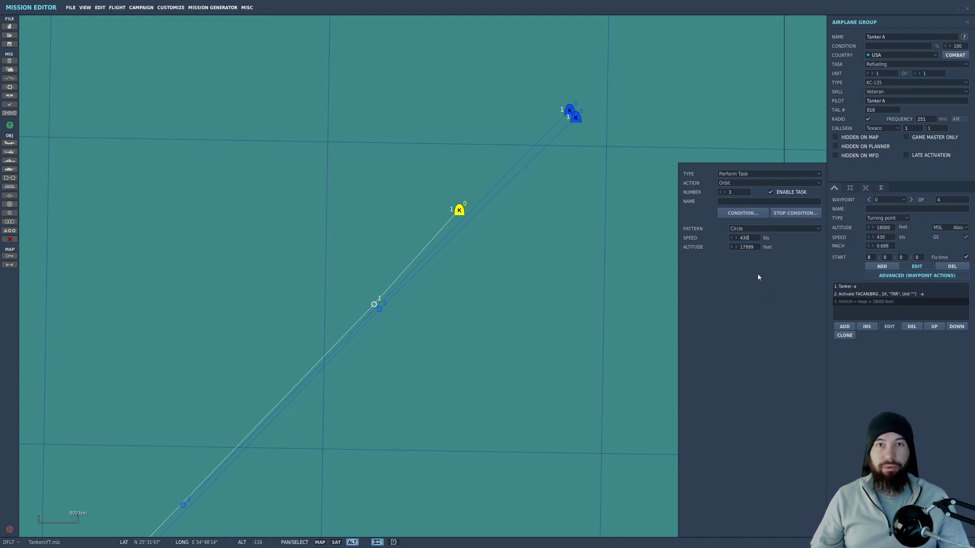
pyautogui.click(754, 248)
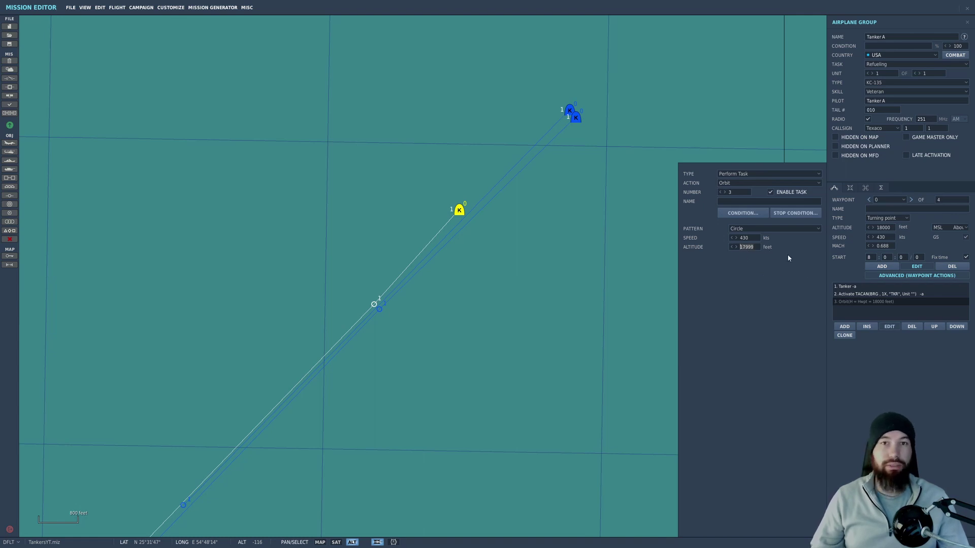
pyautogui.click(892, 226)
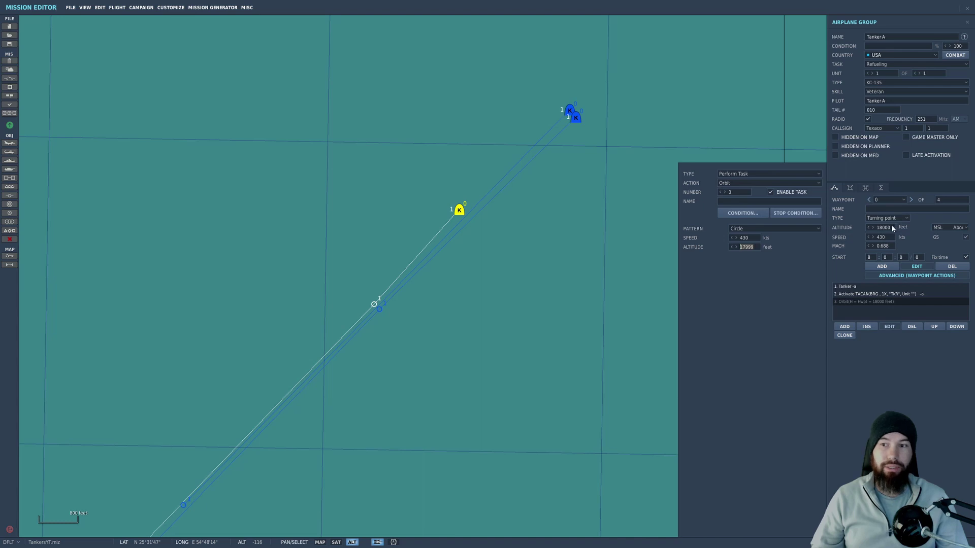
pyautogui.click(569, 256)
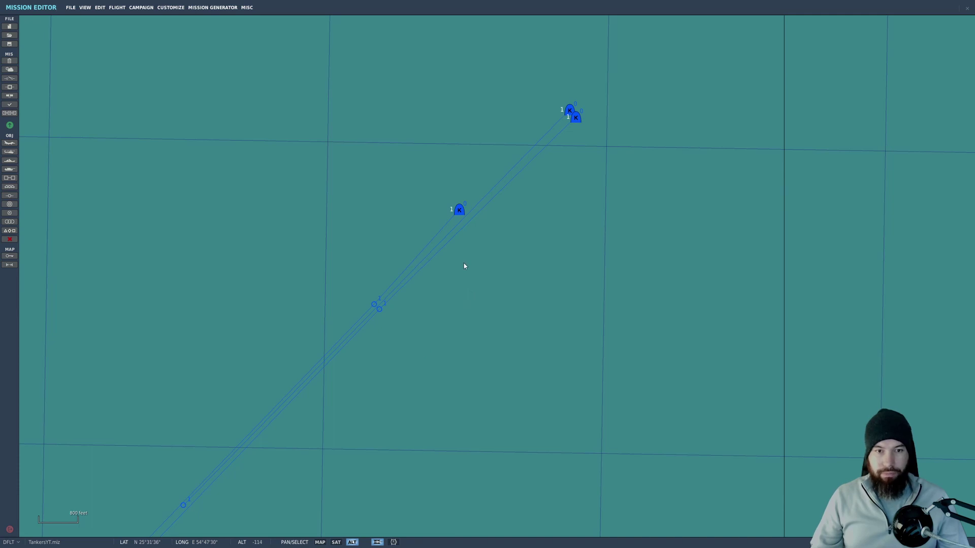
# Give Tanker A's Orbit action a Duration stop condition, entering 5 in its time field.
pyautogui.click(459, 212)
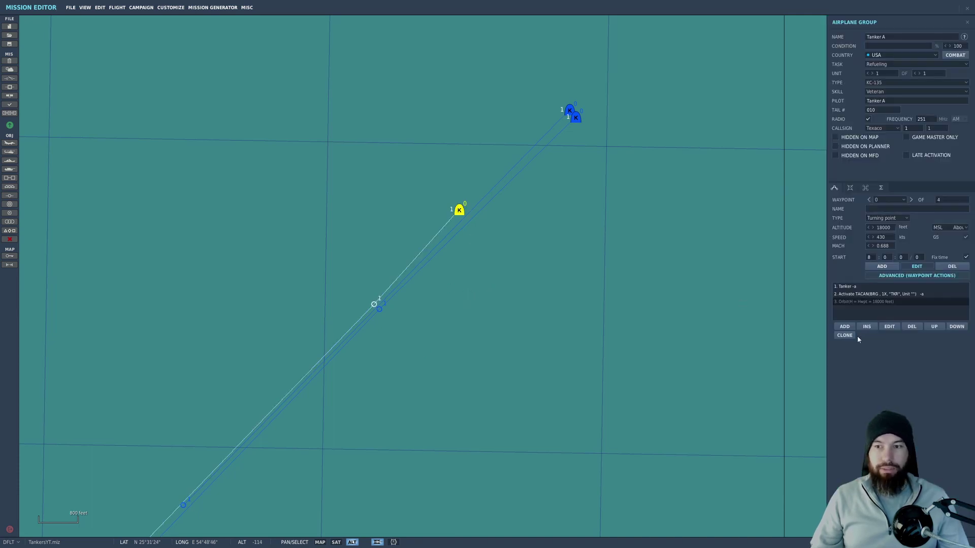
pyautogui.click(889, 327)
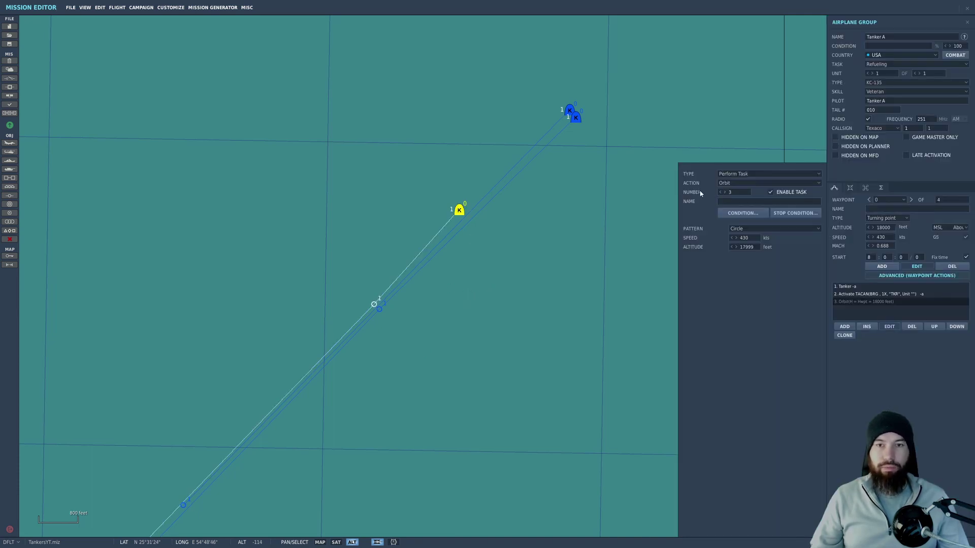
pyautogui.click(795, 213)
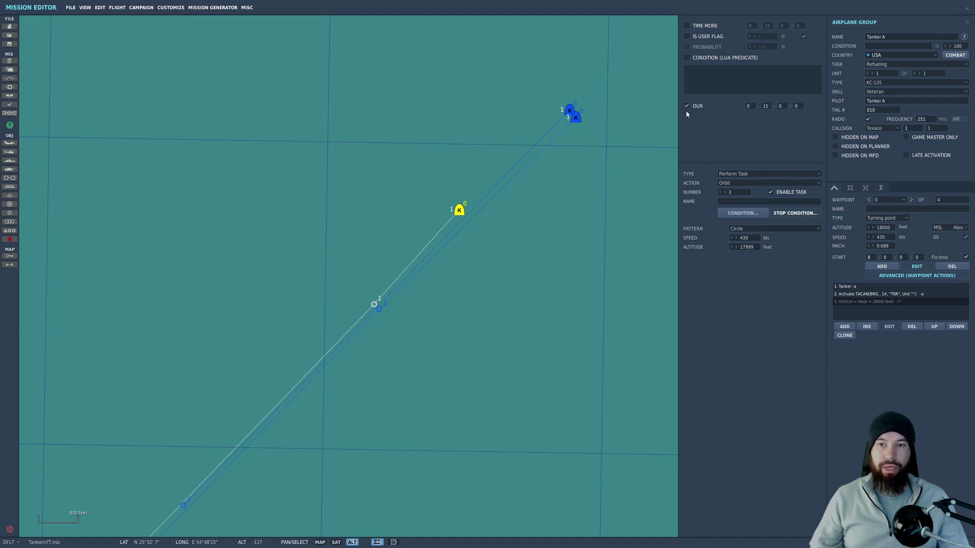
pyautogui.write('5')
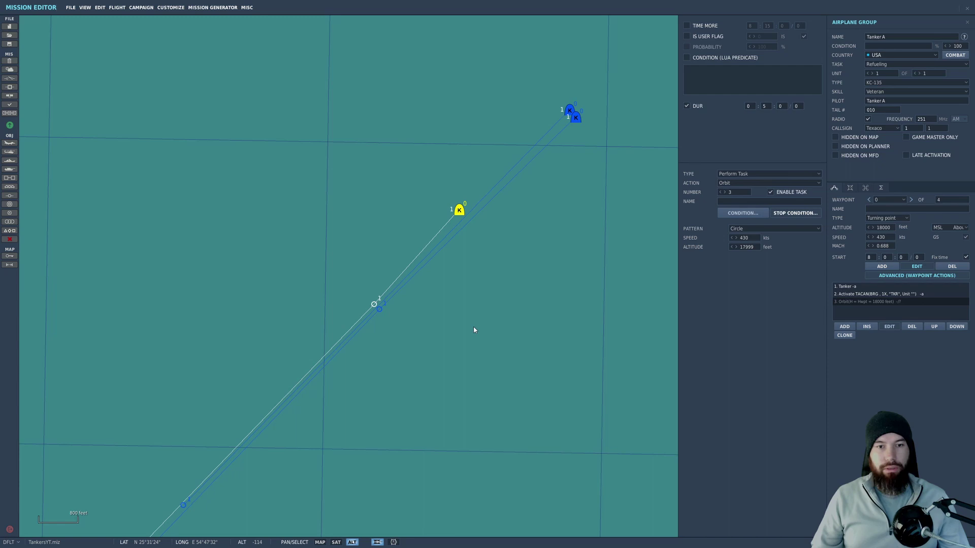
# Deselect Tanker A, adjust the zoom, and open Tanker A's settings at waypoint 1.
pyautogui.click(453, 343)
pyautogui.scroll(-3, 529, 279)
pyautogui.scroll(-2, 523, 287)
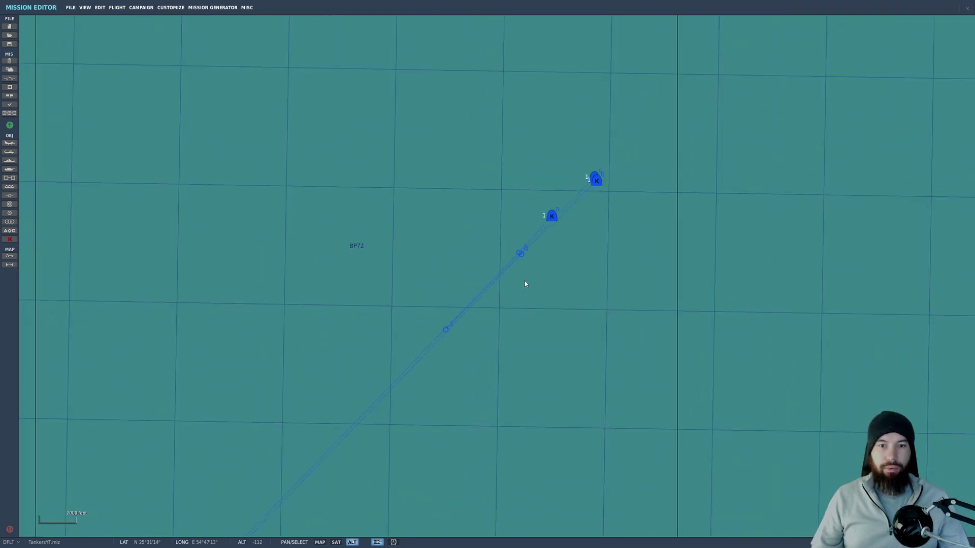
pyautogui.scroll(1, 525, 284)
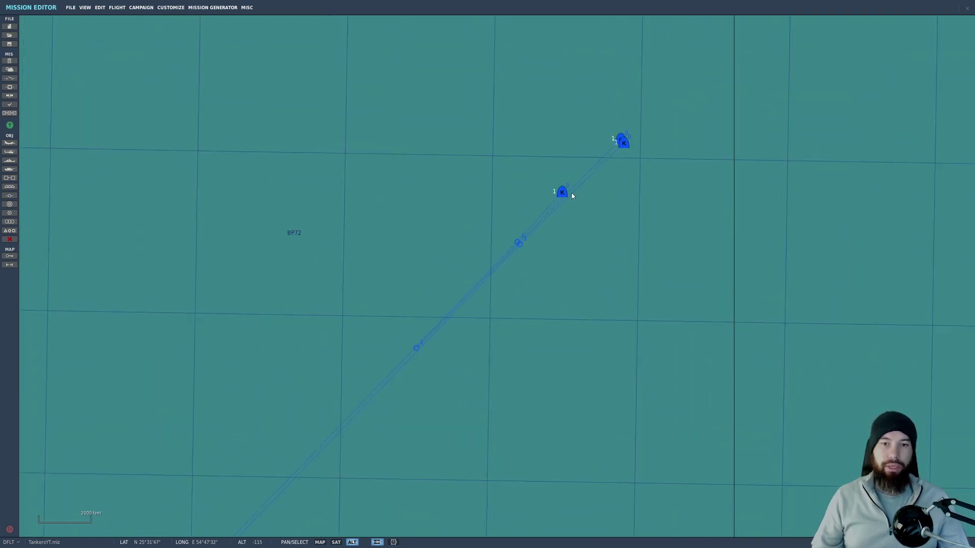
pyautogui.scroll(1, 568, 195)
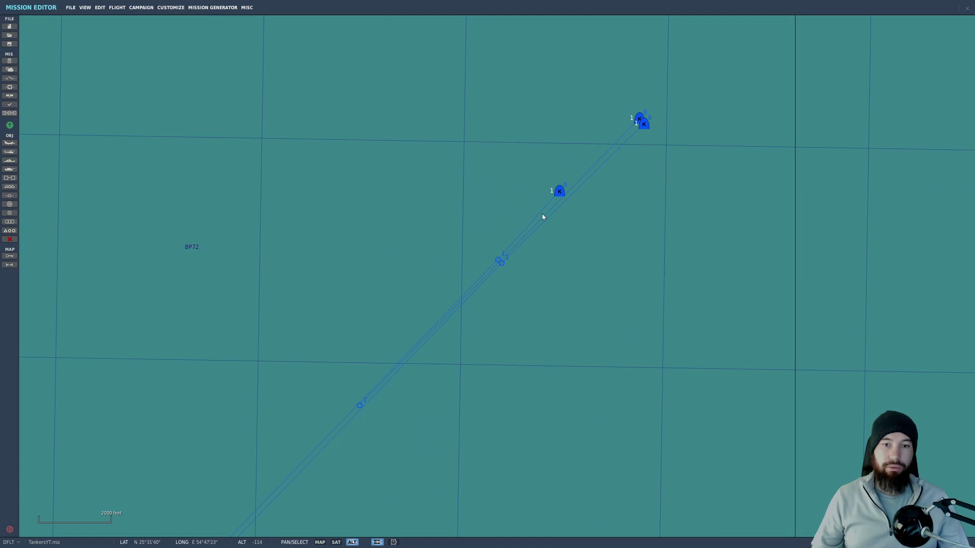
pyautogui.click(500, 261)
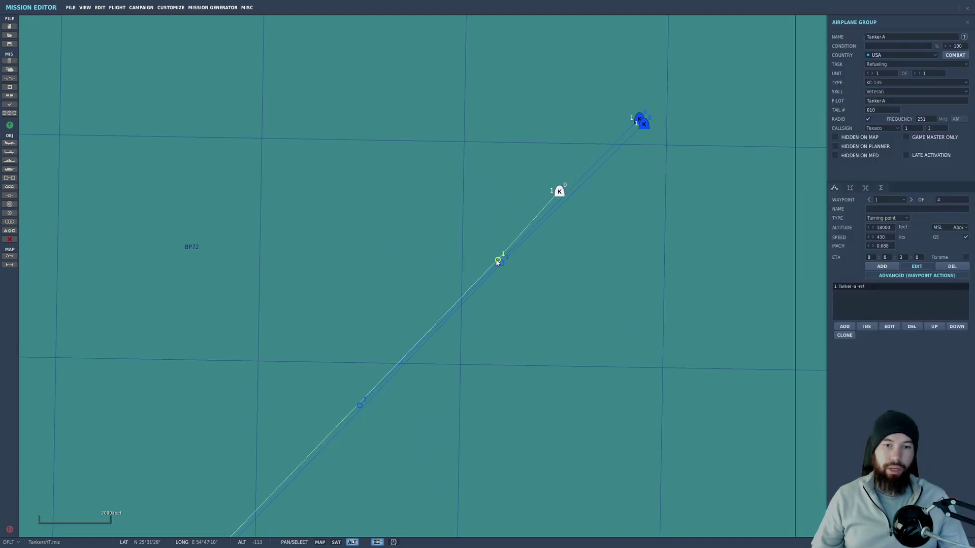
# Pan and zoom to the Tanker spawn in zone near Sir Abu Nuayr, then deselect Tanker A.
pyautogui.scroll(-3, 457, 341)
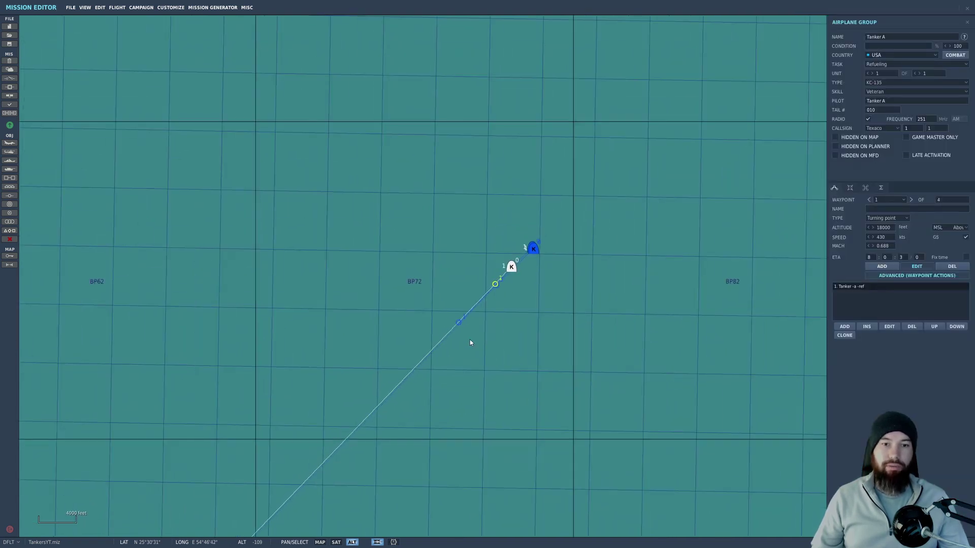
pyautogui.moveTo(472, 340); pyautogui.dragTo(596, 259)
pyautogui.scroll(-2, 593, 262)
pyautogui.scroll(-1, 591, 263)
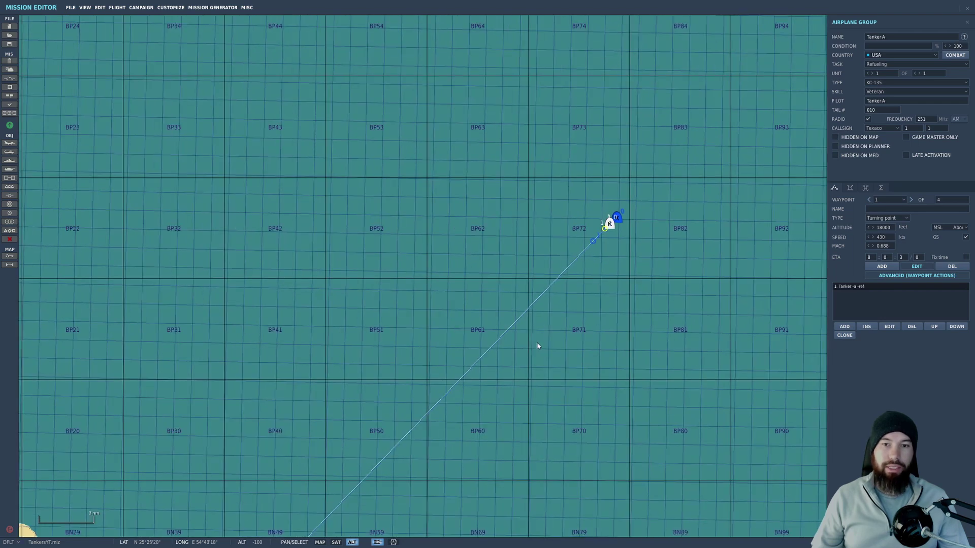
pyautogui.moveTo(470, 448); pyautogui.dragTo(613, 186)
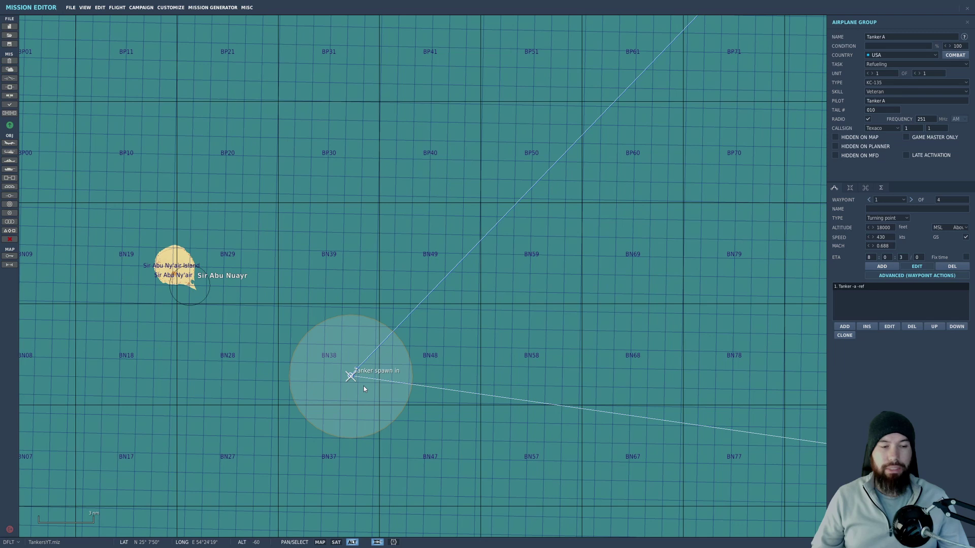
pyautogui.scroll(2, 364, 389)
pyautogui.scroll(3, 364, 389)
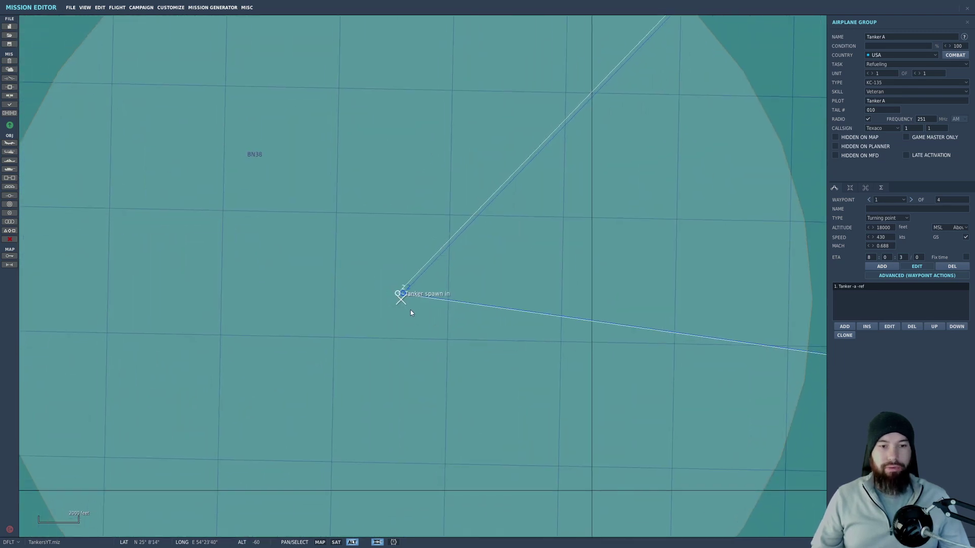
pyautogui.click(400, 301)
# Check the Tanker spawn in zone's 20000 ft radius and measure about 18.845 nm to the tankers.
pyautogui.click(401, 301)
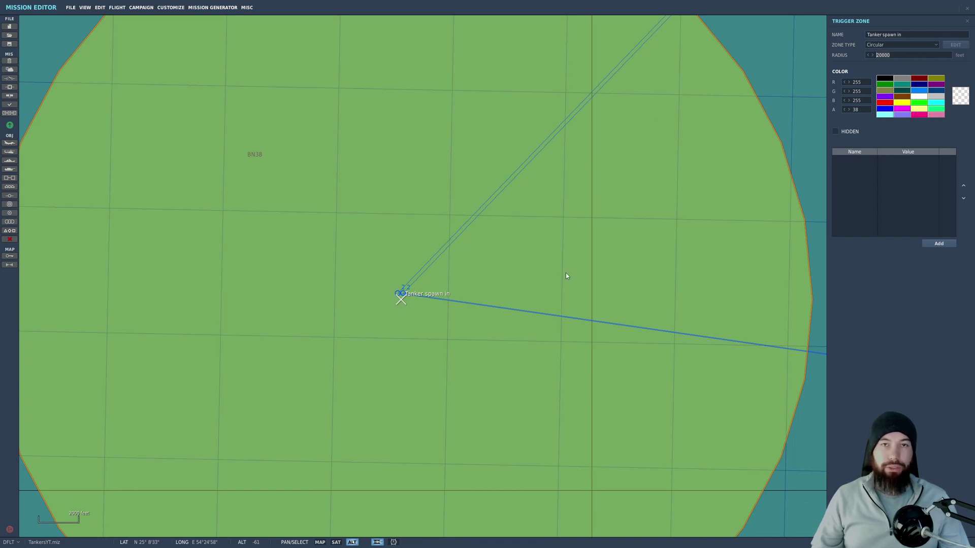
pyautogui.scroll(-3, 694, 259)
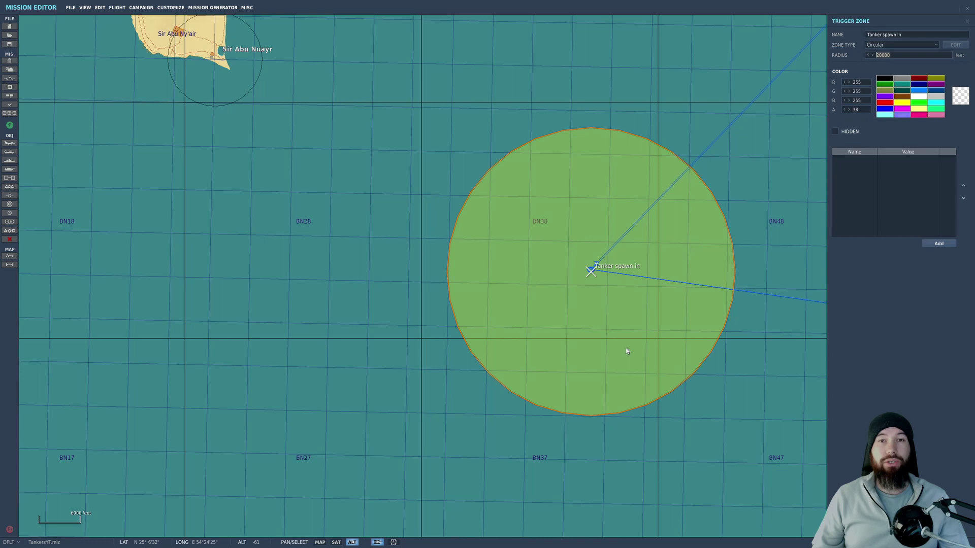
pyautogui.scroll(-3, 605, 342)
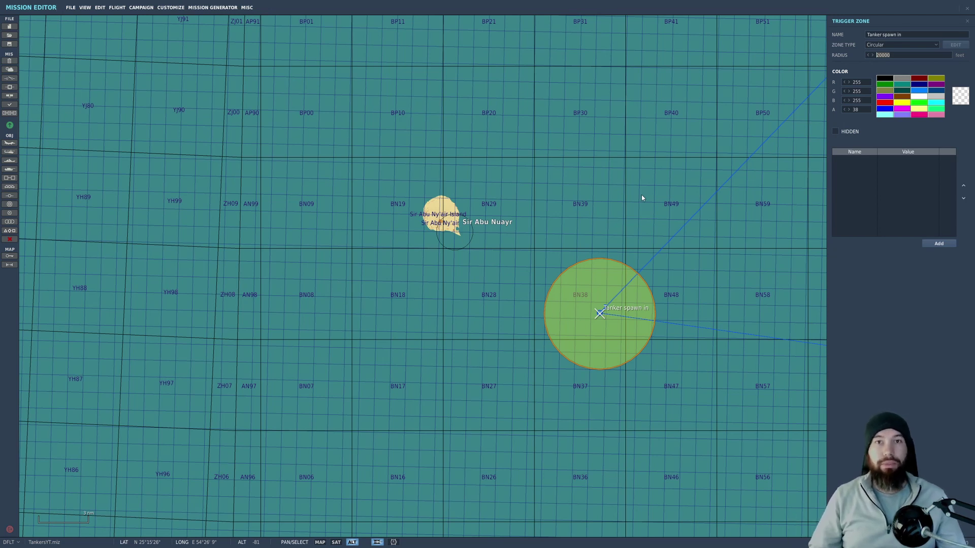
pyautogui.scroll(-3, 686, 303)
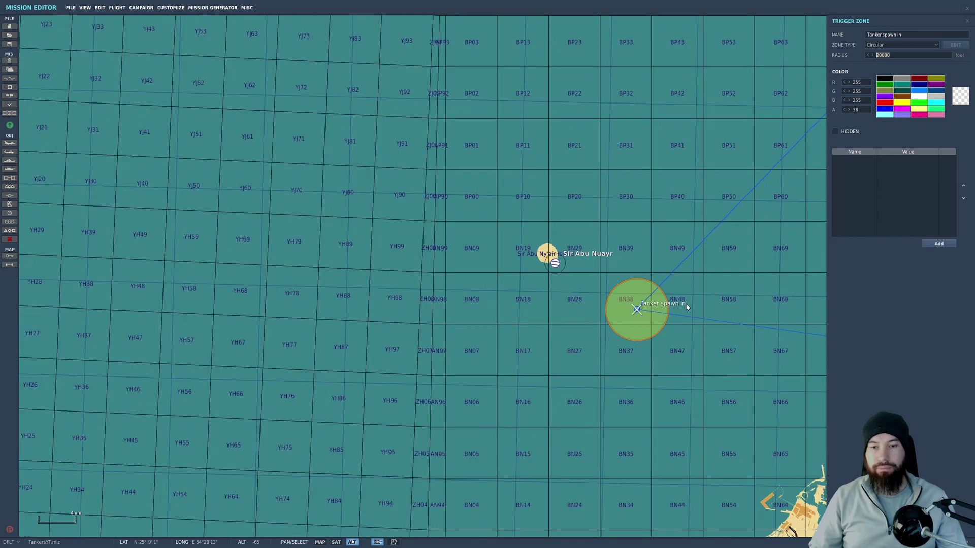
pyautogui.moveTo(729, 303); pyautogui.dragTo(610, 304)
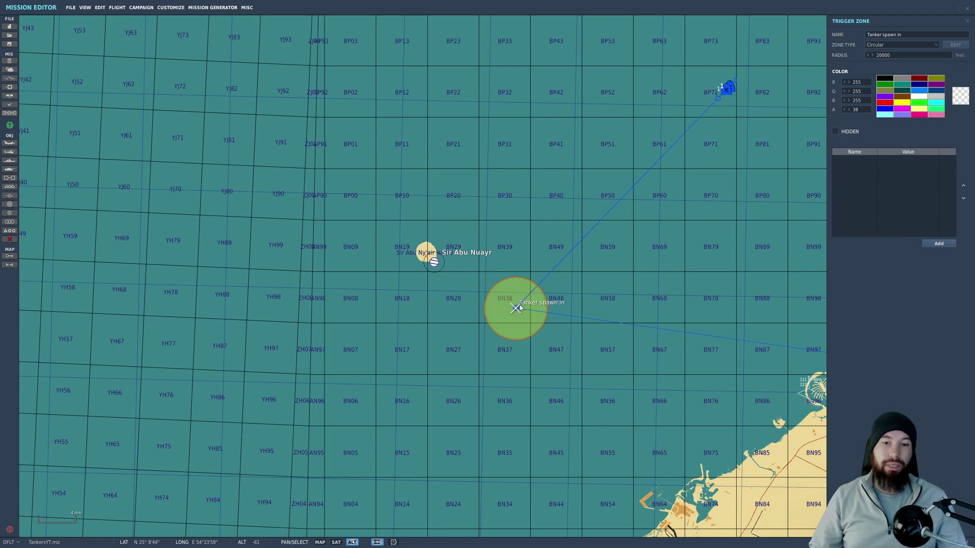
pyautogui.moveTo(518, 307); pyautogui.dragTo(717, 100, button='right')
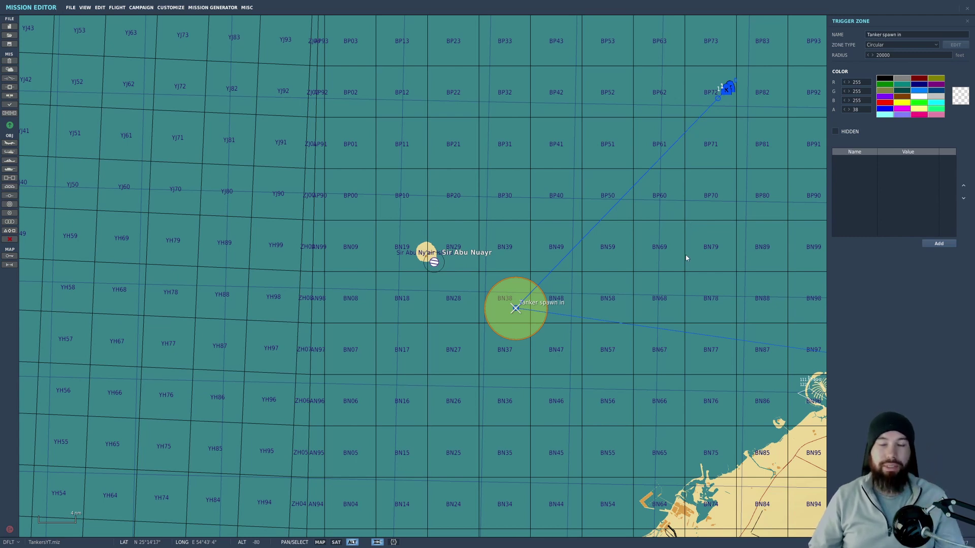
pyautogui.click(530, 274)
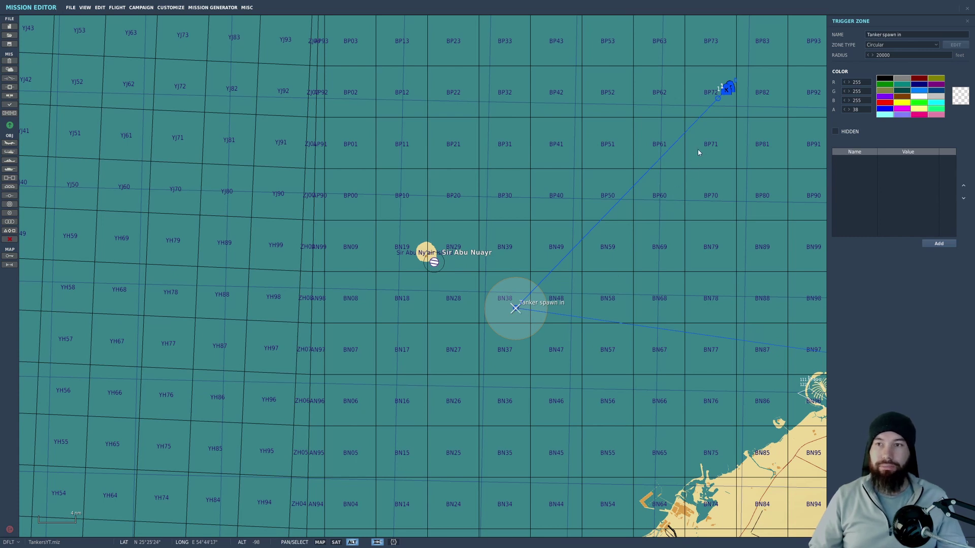
# Compare the late-activated Tanker B and Tanker C group panels, ending on Tanker B (Arco callsign).
pyautogui.moveTo(749, 78); pyautogui.dragTo(678, 160)
pyautogui.scroll(10, 648, 173)
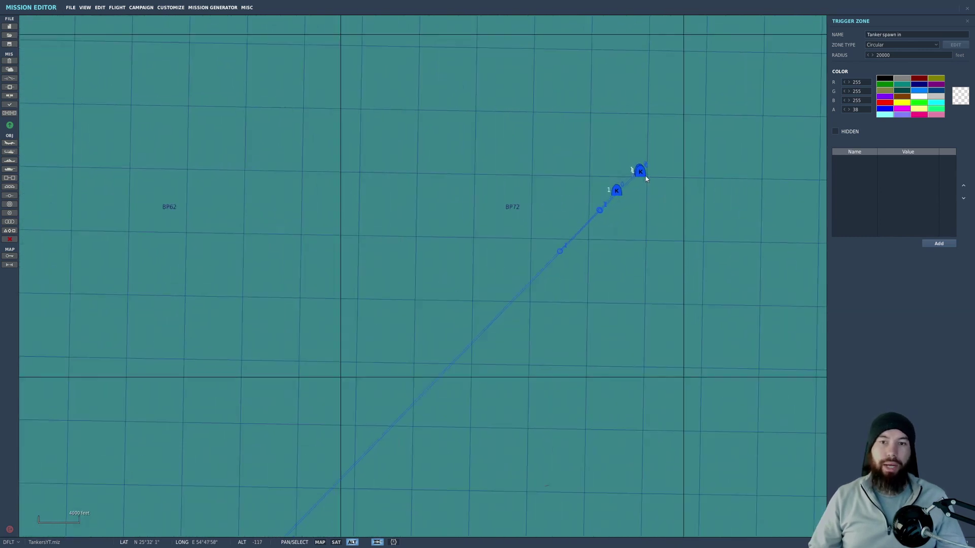
pyautogui.scroll(2, 645, 173)
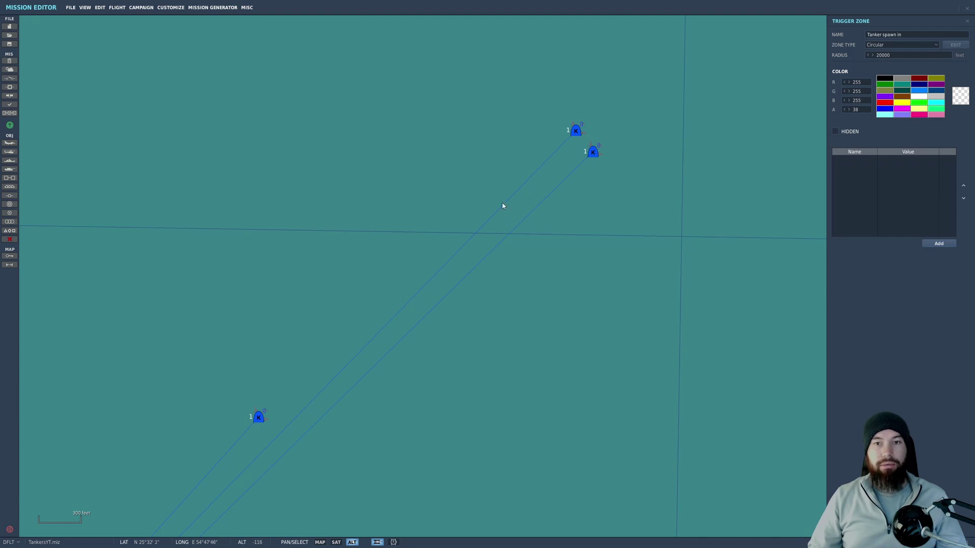
pyautogui.click(579, 132)
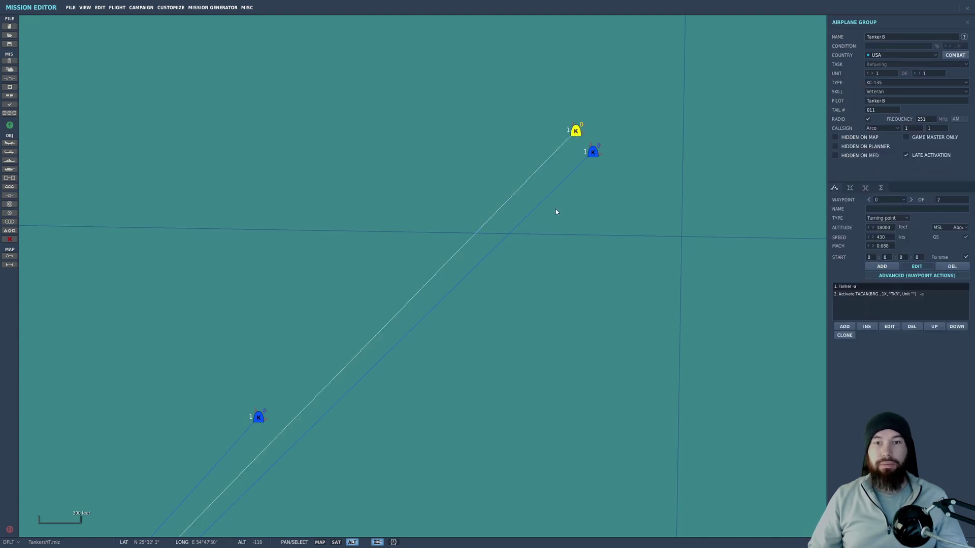
pyautogui.click(592, 153)
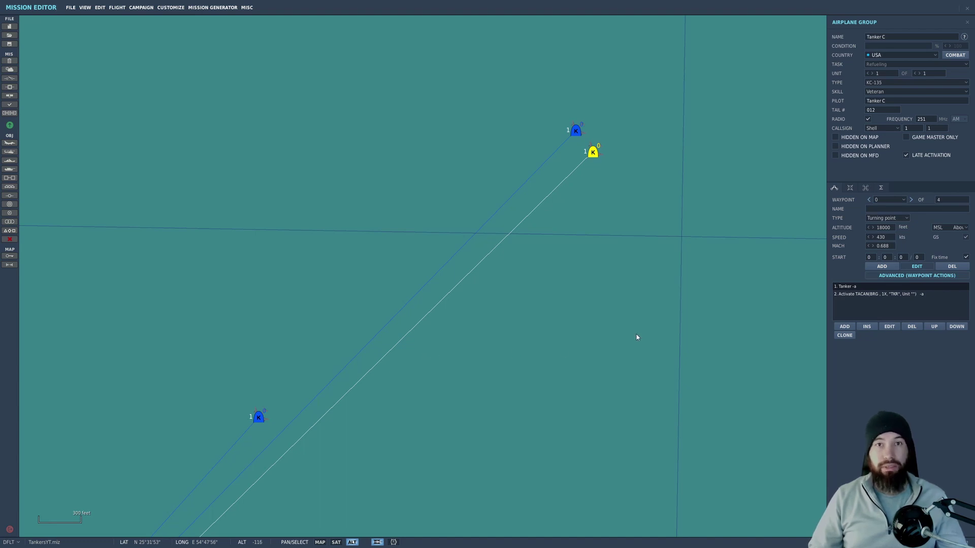
pyautogui.scroll(-2, 537, 320)
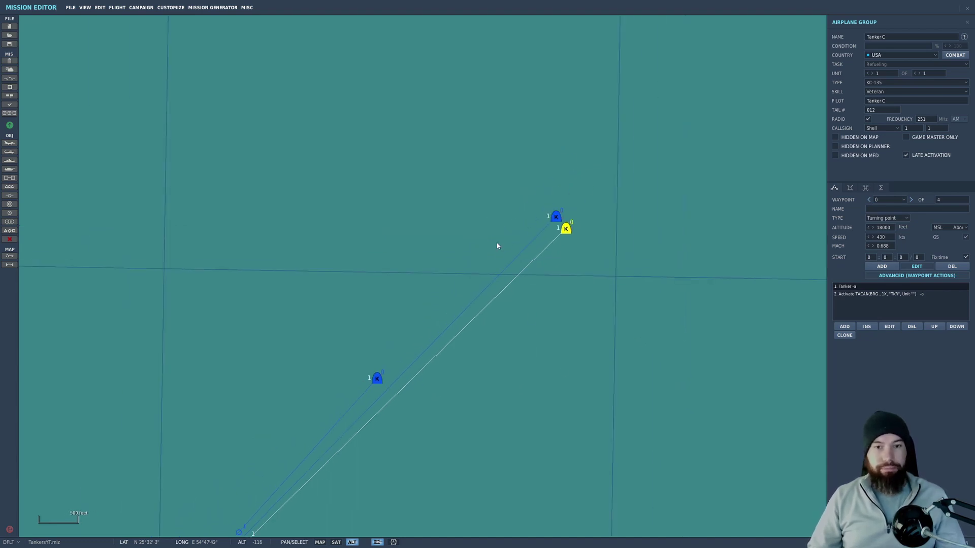
pyautogui.click(556, 217)
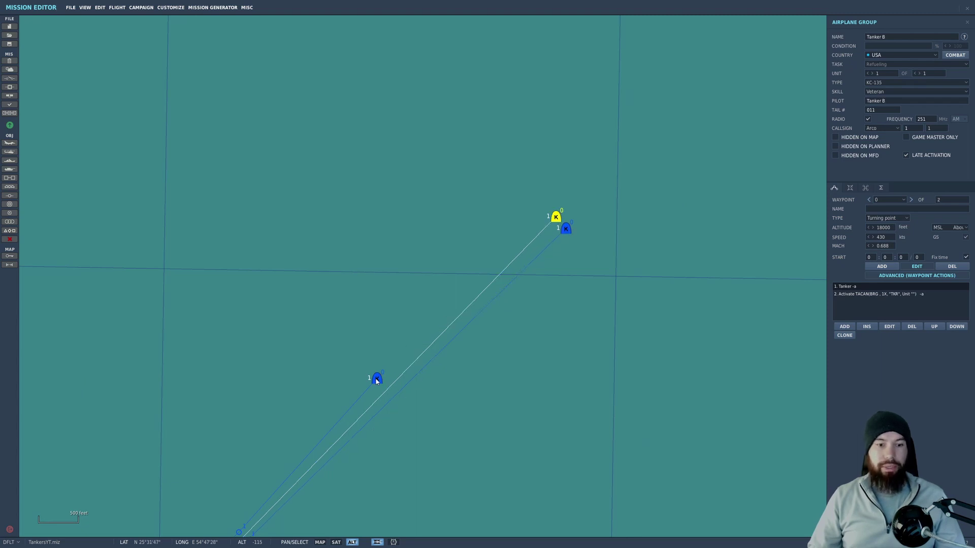
pyautogui.scroll(-5, 492, 303)
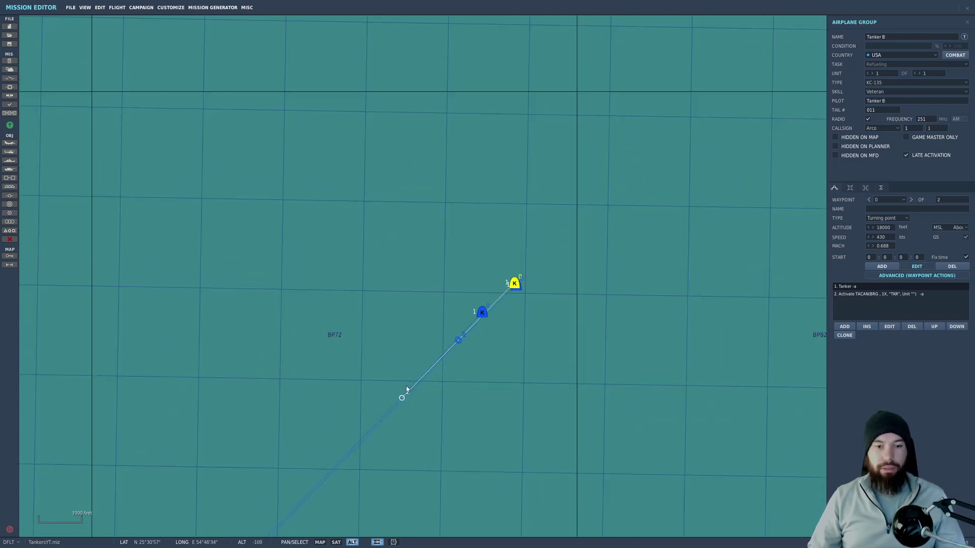
pyautogui.scroll(-5, 482, 316)
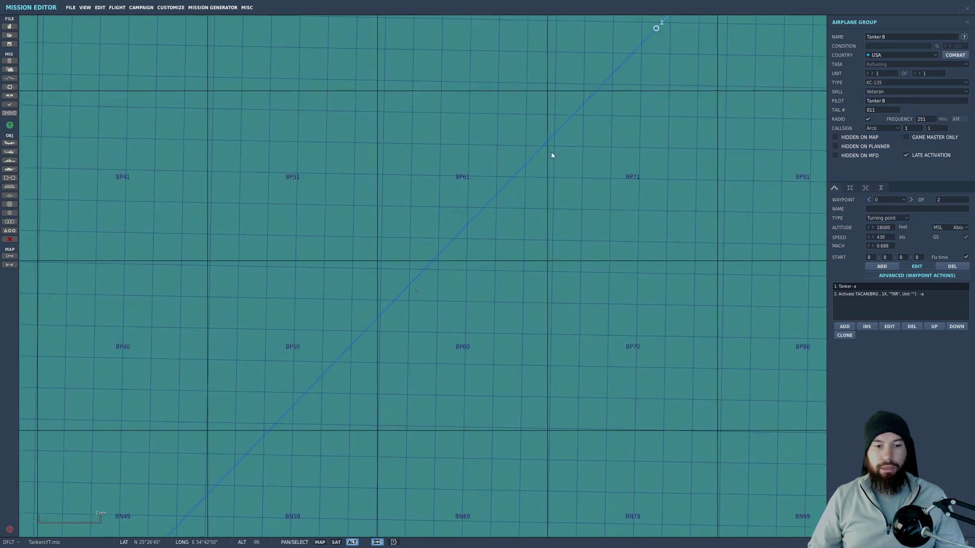
# Step Tanker B to waypoint 1 and check its Orbit action at 17999 ft and 430 kts.
pyautogui.scroll(-2, 498, 276)
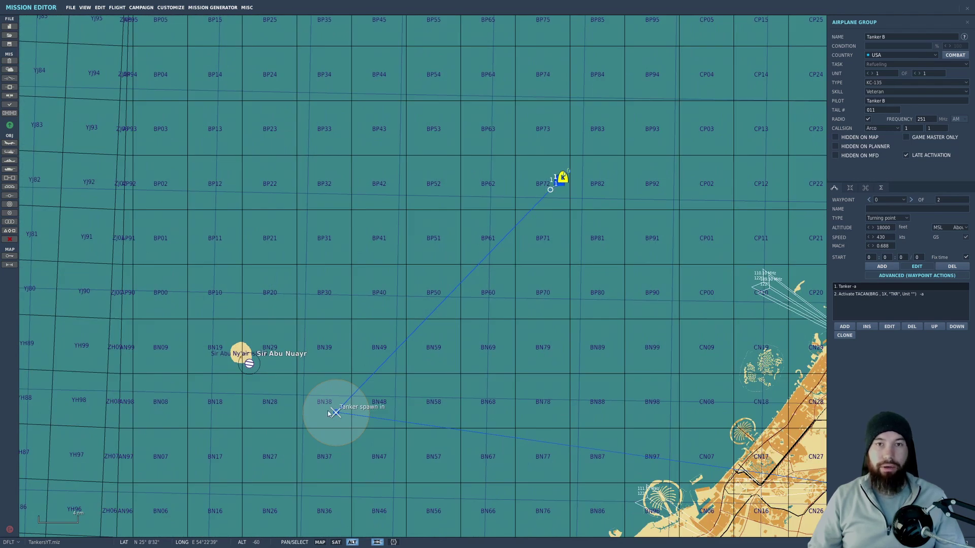
pyautogui.scroll(5, 563, 170)
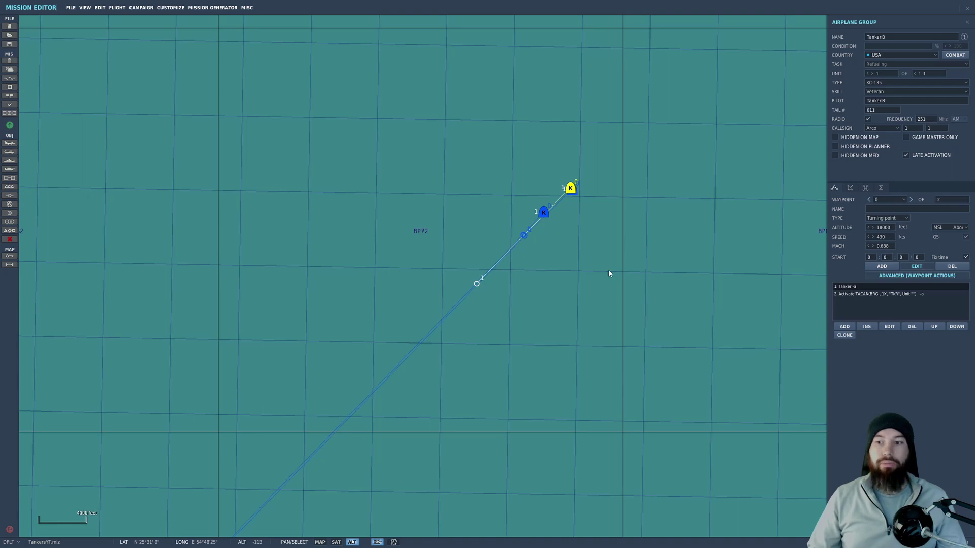
pyautogui.click(910, 200)
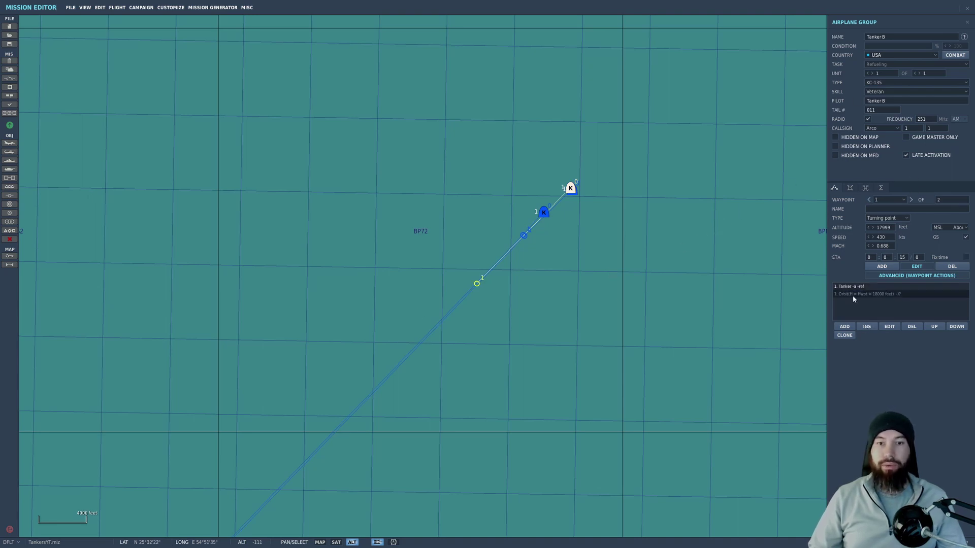
pyautogui.click(866, 293)
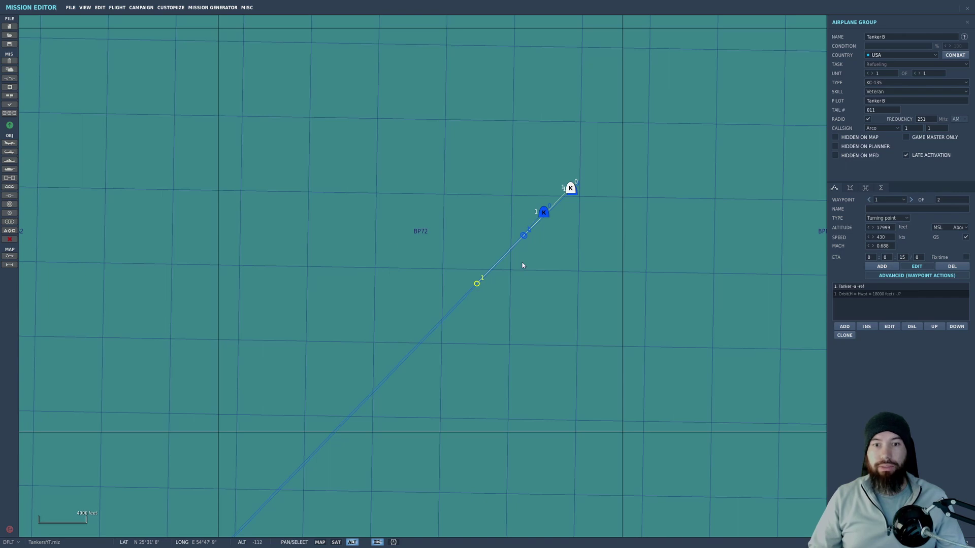
# Open the Triggers list and inspect Tanker A RTB's Unit Inside Zone condition.
pyautogui.click(12, 81)
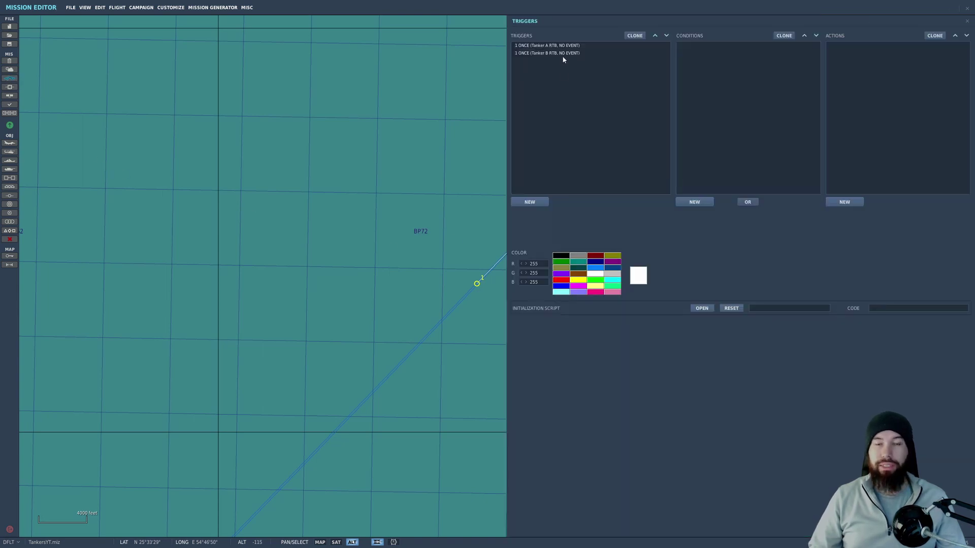
pyautogui.click(532, 46)
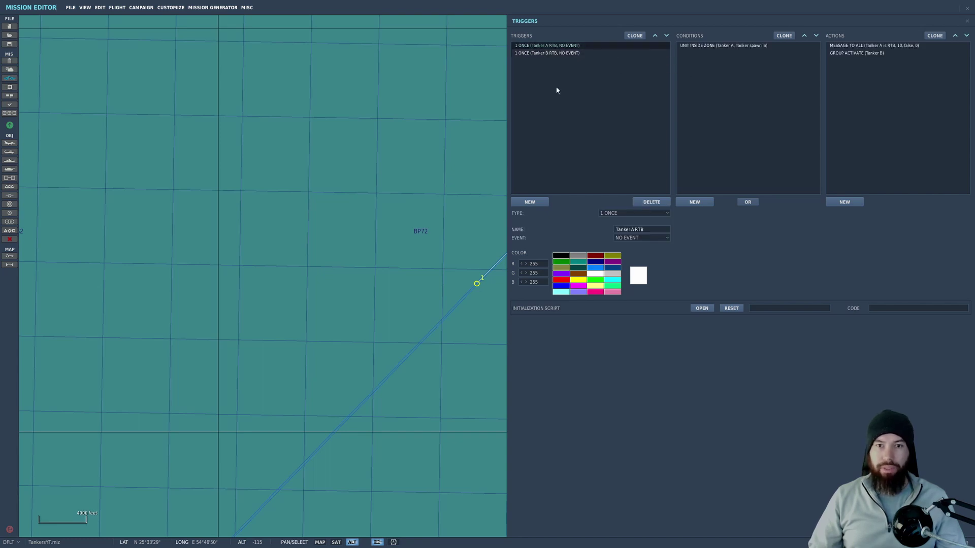
pyautogui.doubleClick(642, 230)
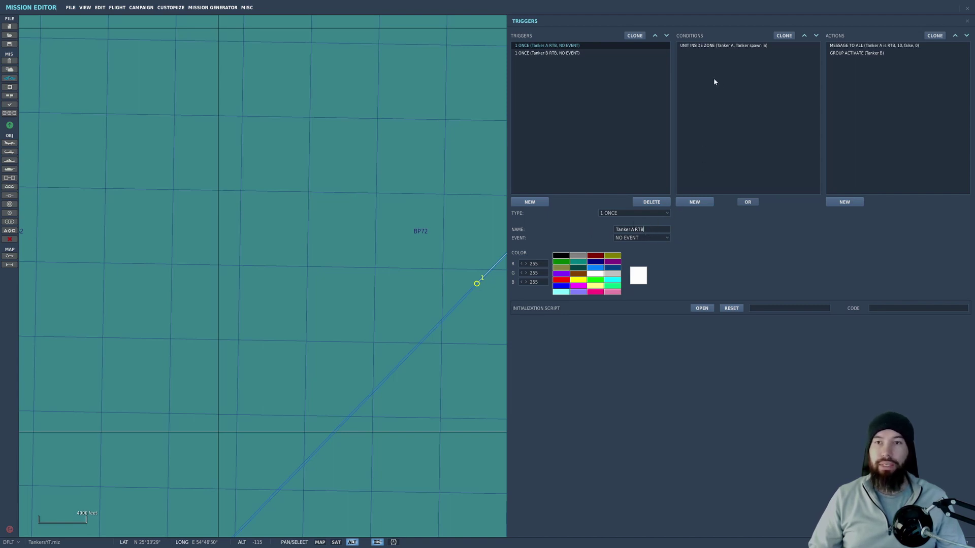
pyautogui.click(697, 46)
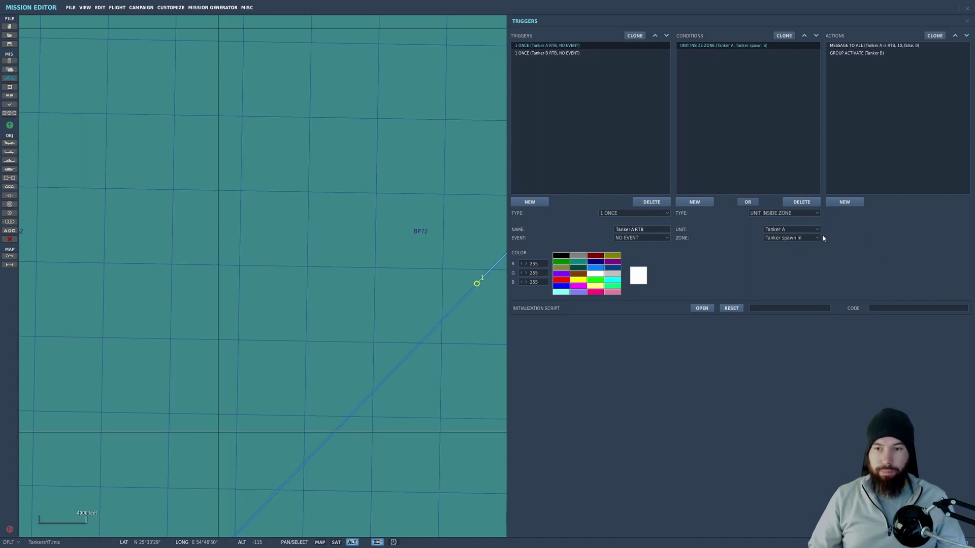
# Review Tanker A RTB's RTB message and its Group Activate action for Tanker B.
pyautogui.click(863, 46)
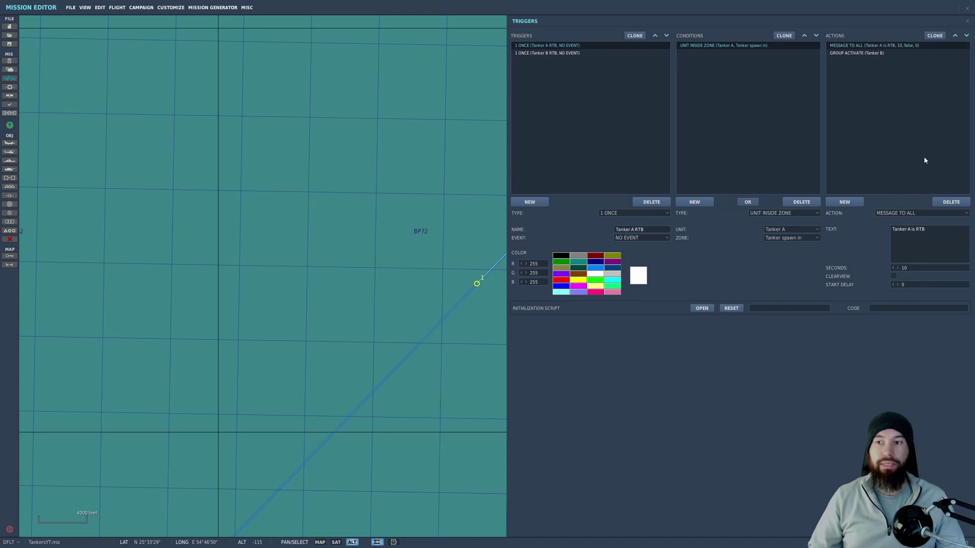
pyautogui.click(923, 214)
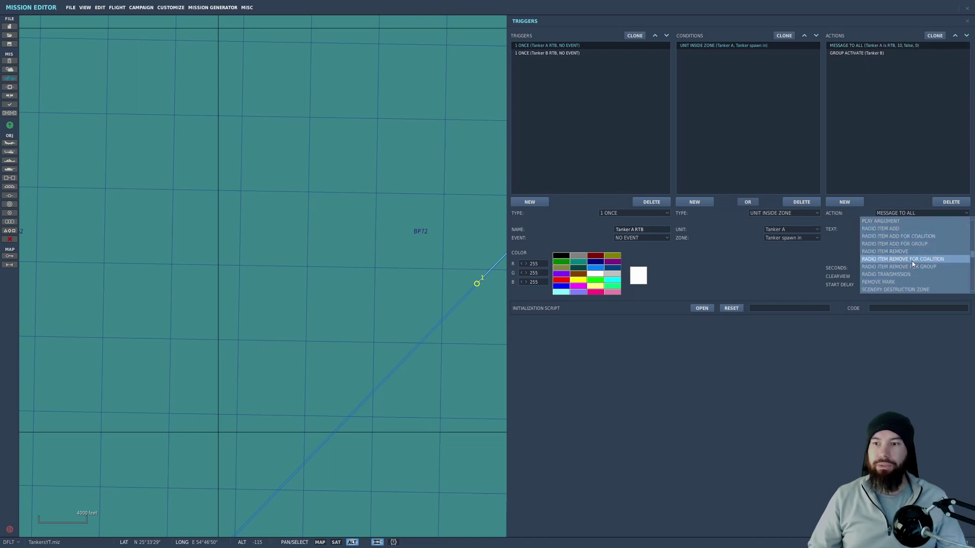
pyautogui.scroll(-5, 913, 265)
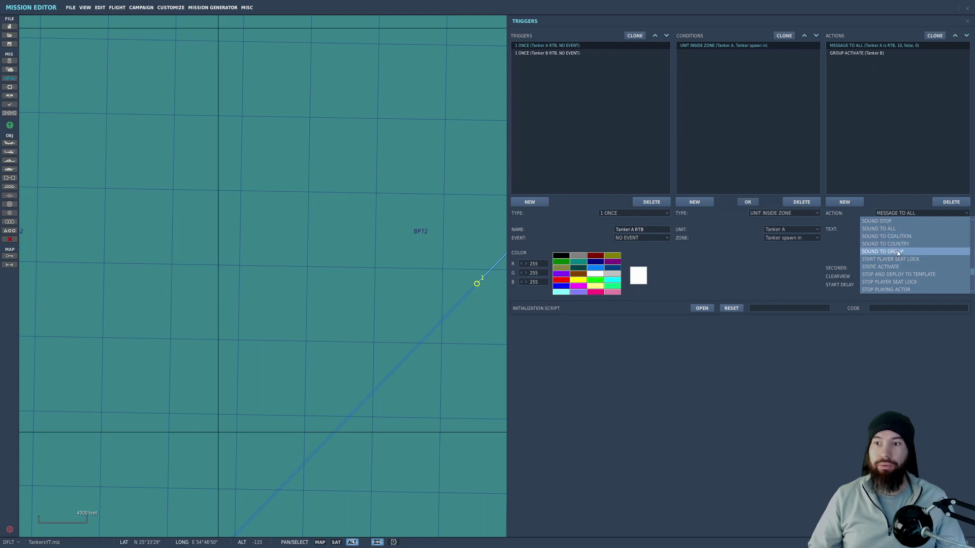
pyautogui.click(895, 100)
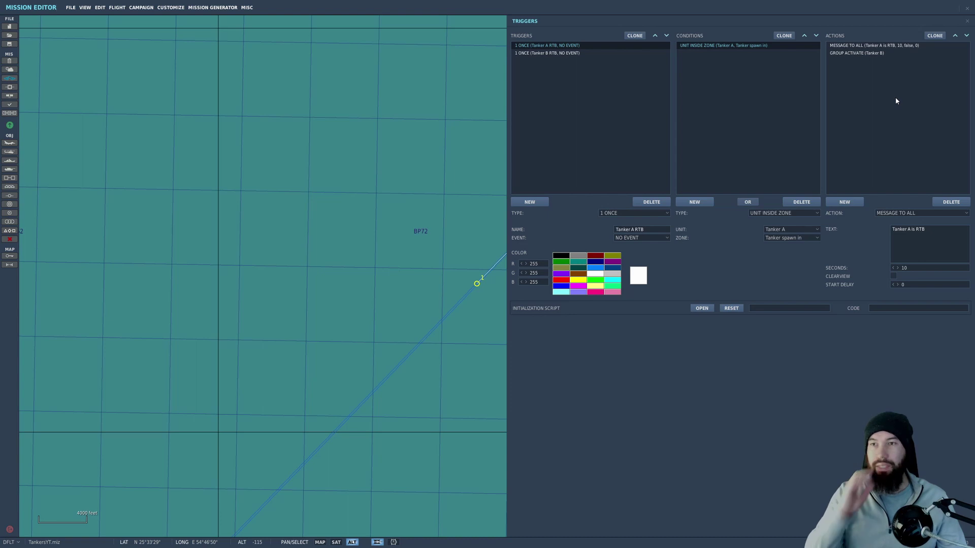
pyautogui.click(863, 48)
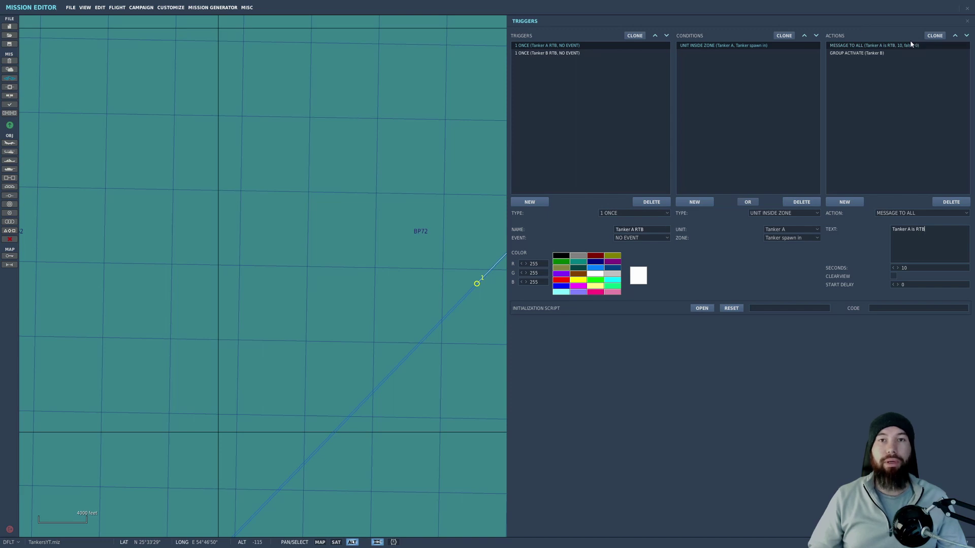
pyautogui.press('Home')
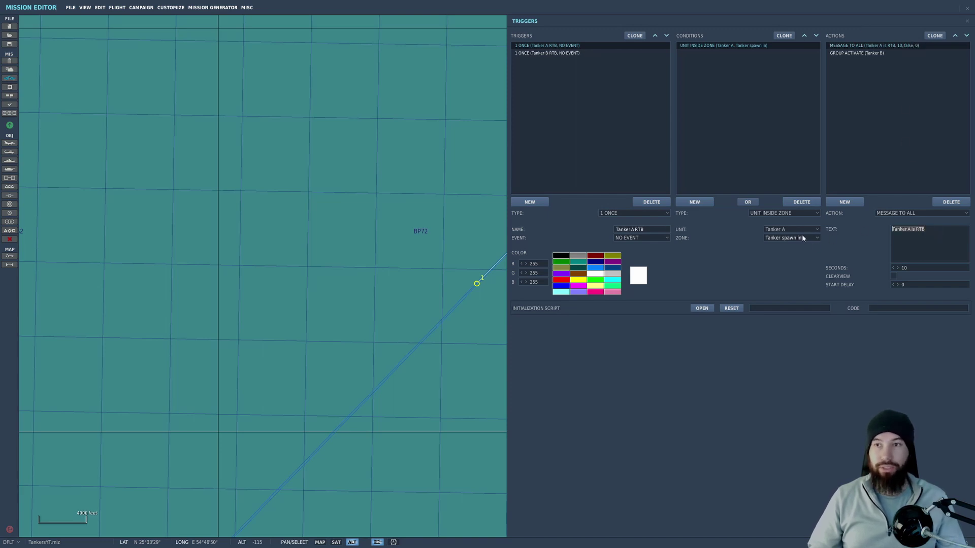
pyautogui.click(870, 53)
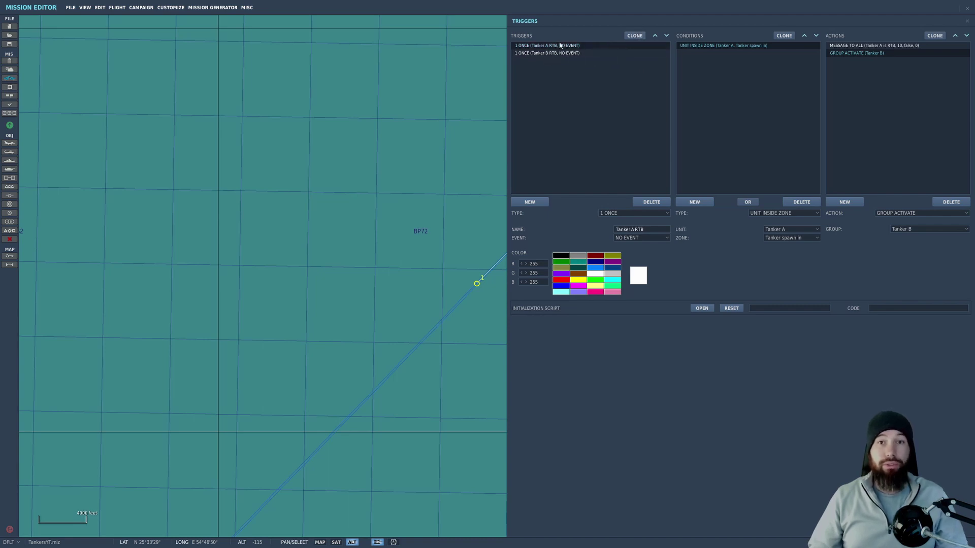
pyautogui.click(569, 53)
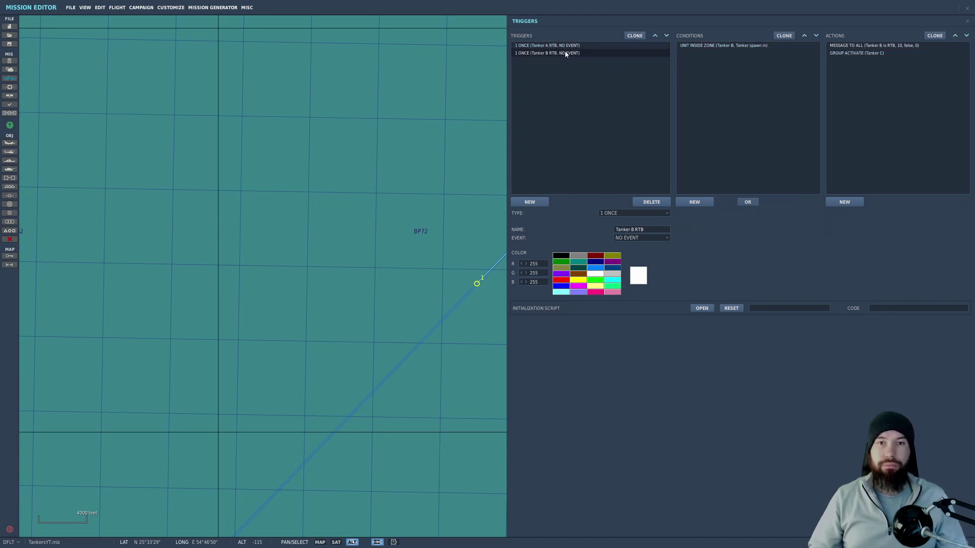
# Verify Tanker B RTB's zone condition, RTB message and Tanker C activation, then return to the map.
pyautogui.click(651, 230)
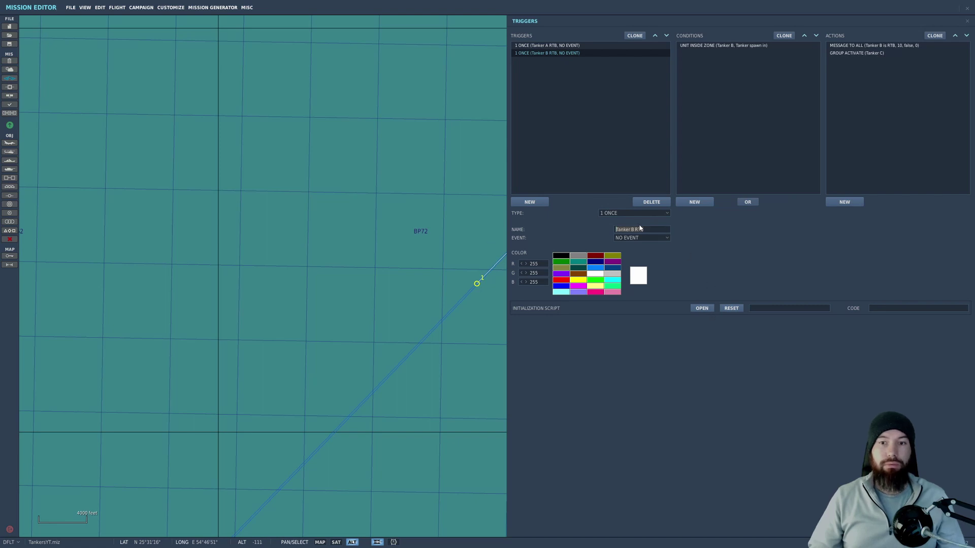
pyautogui.click(720, 45)
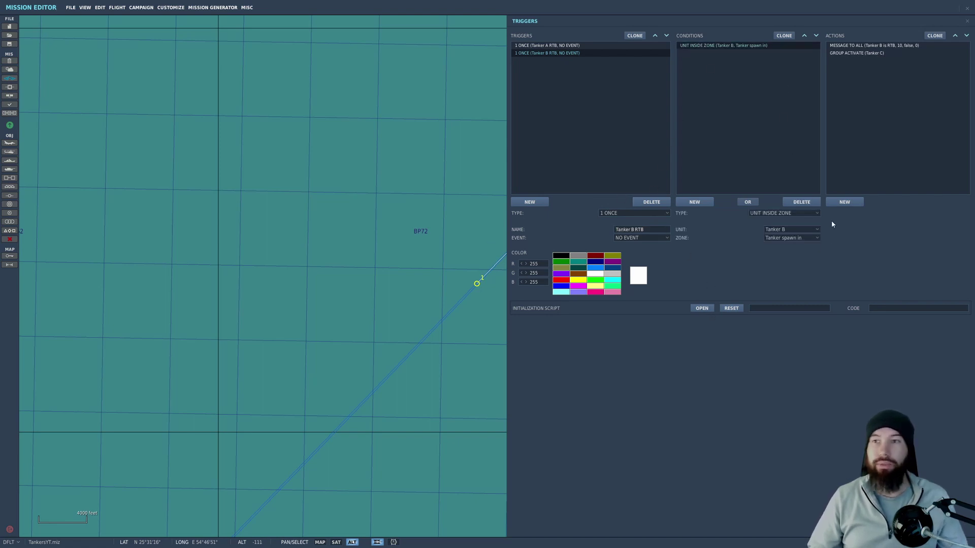
pyautogui.click(871, 45)
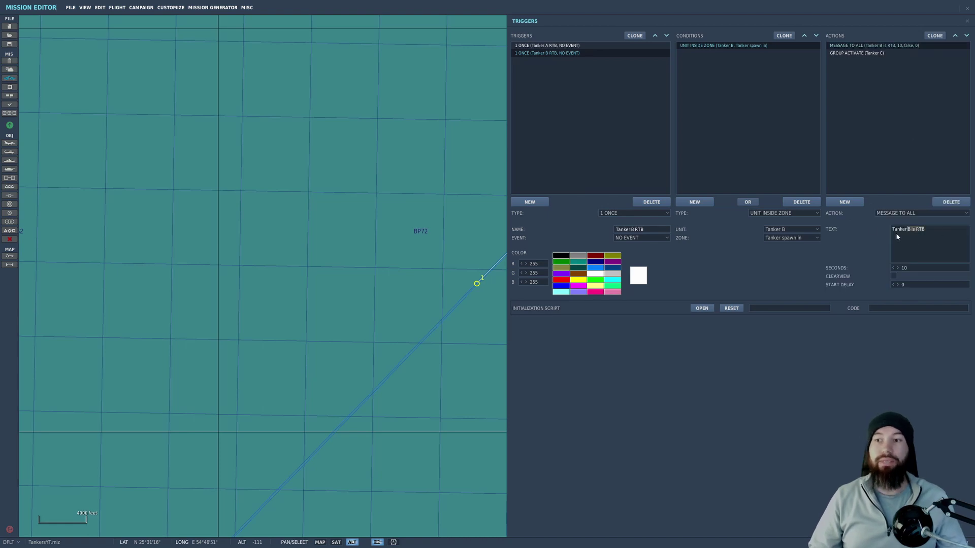
pyautogui.click(876, 53)
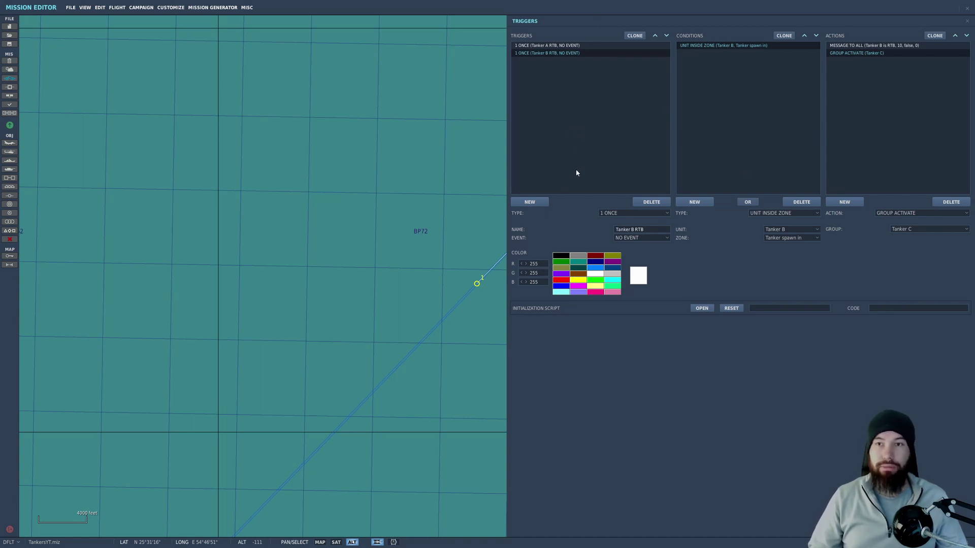
pyautogui.click(362, 157)
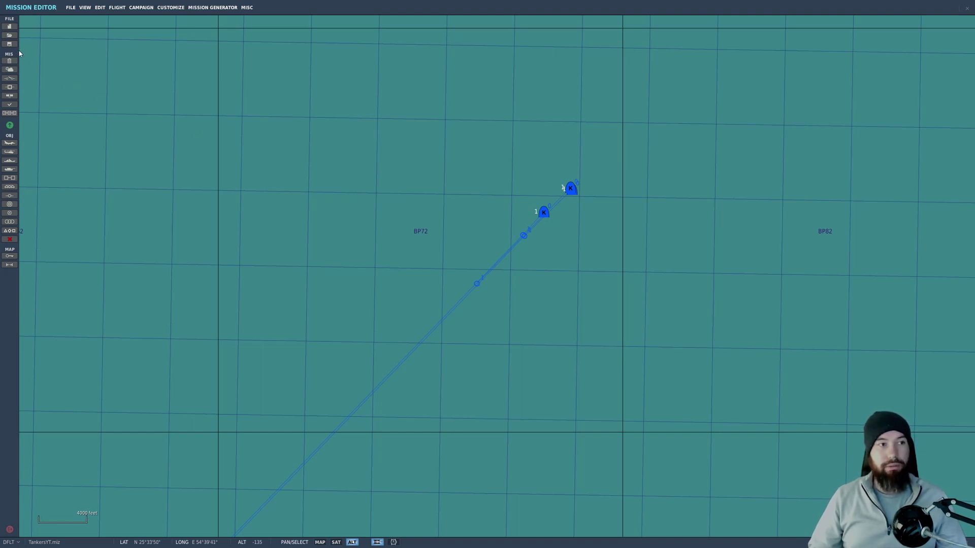
# Save the tanker mission changes and launch the test flight from the briefing.
pyautogui.click(9, 126)
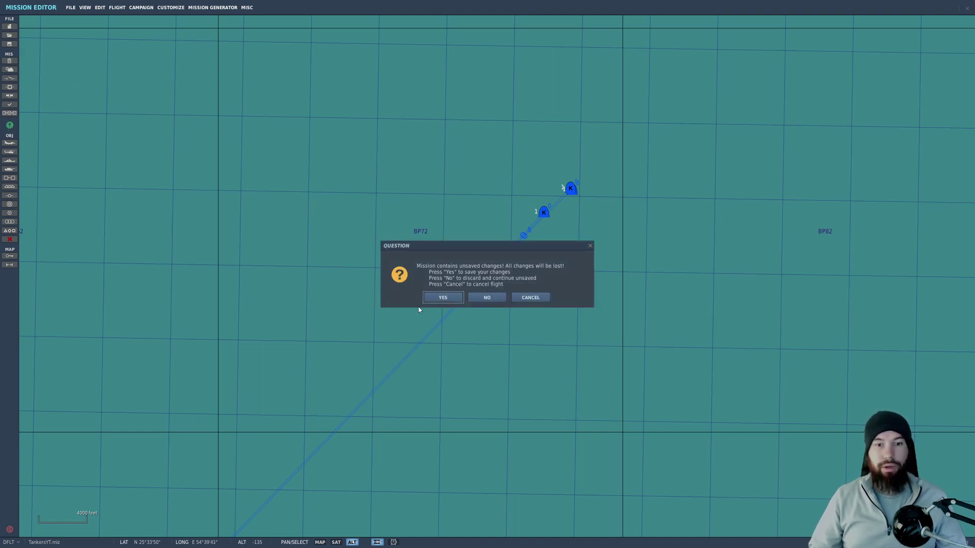
pyautogui.click(443, 298)
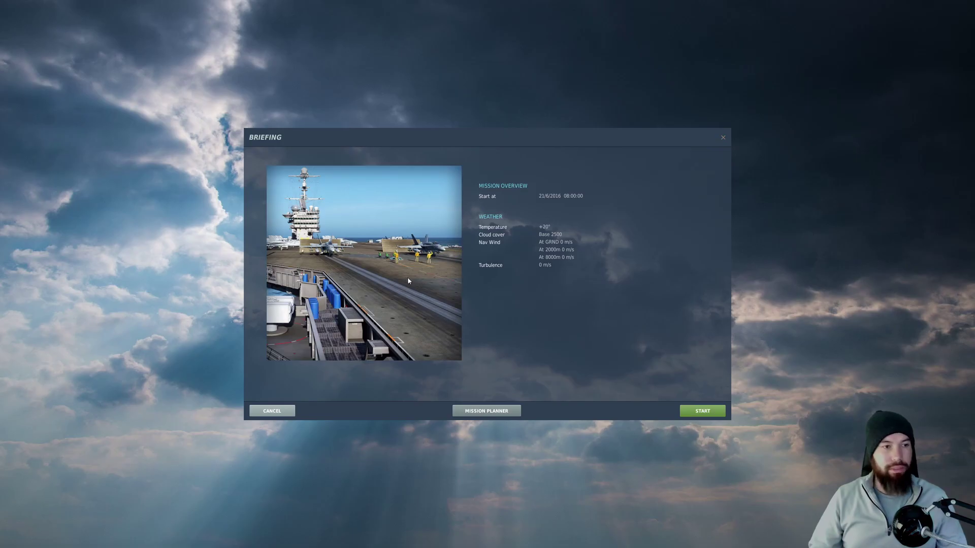
pyautogui.click(702, 411)
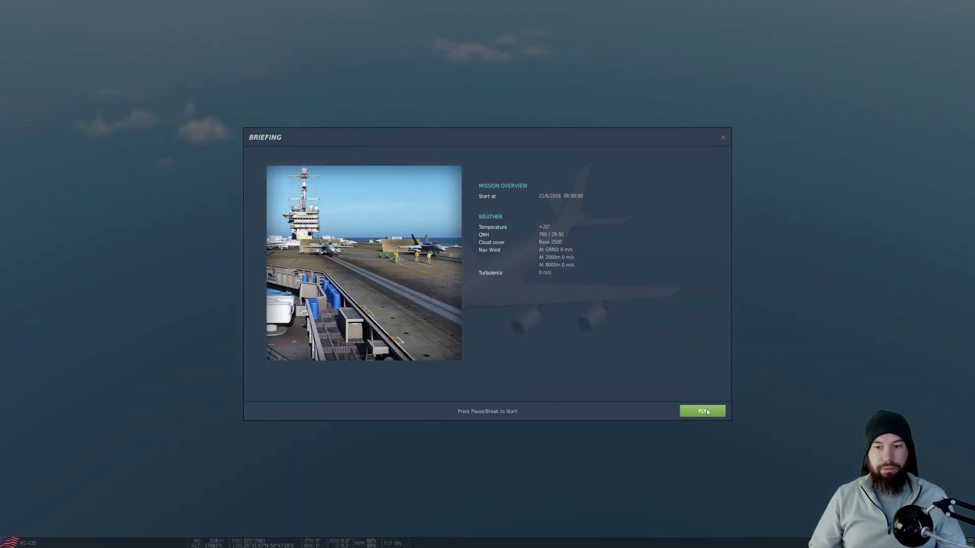
pyautogui.click(702, 410)
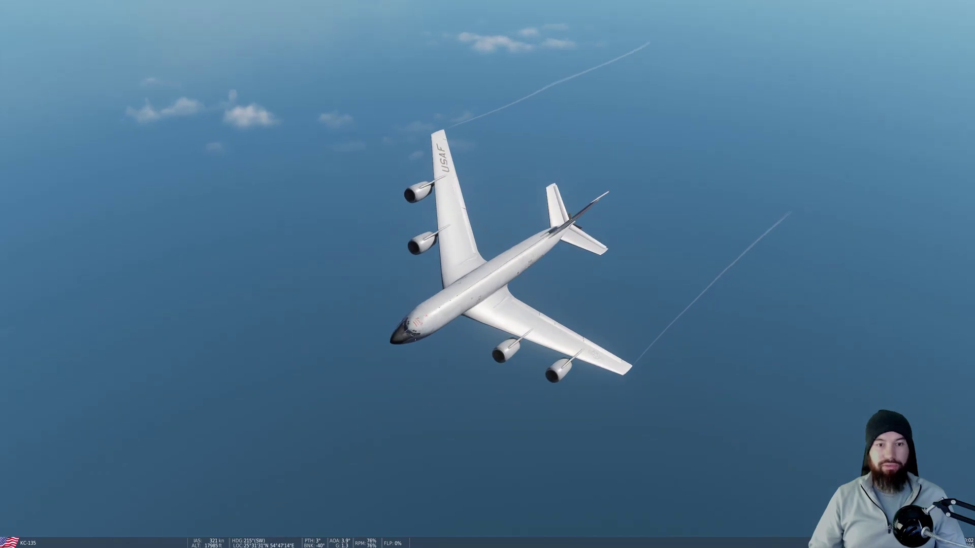
# Zoom the external camera out to watch the KC-135 flying its orbit over the sea.
pyautogui.scroll(-10, 488, 274)
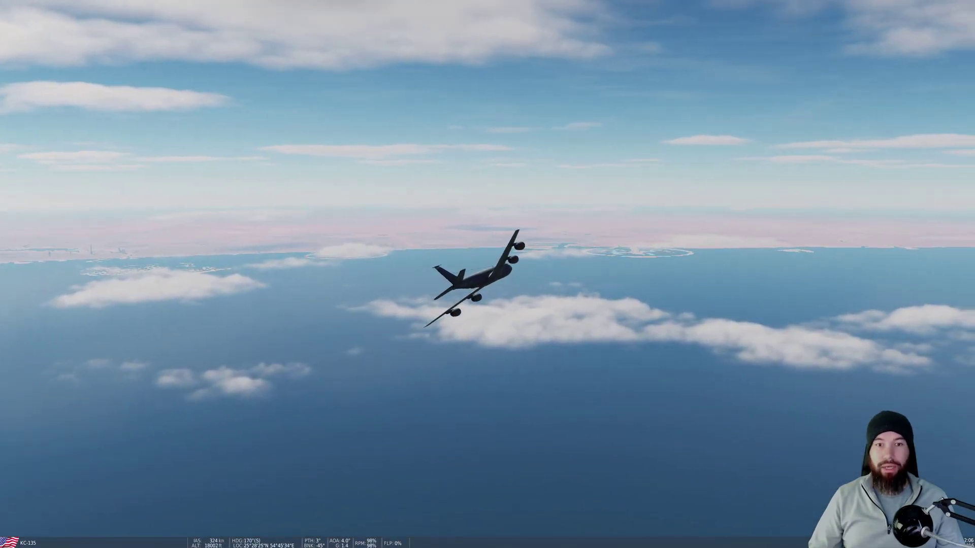
# Pause and quit the flight, returning through the debriefing to the Mission Editor.
pyautogui.press('Escape')
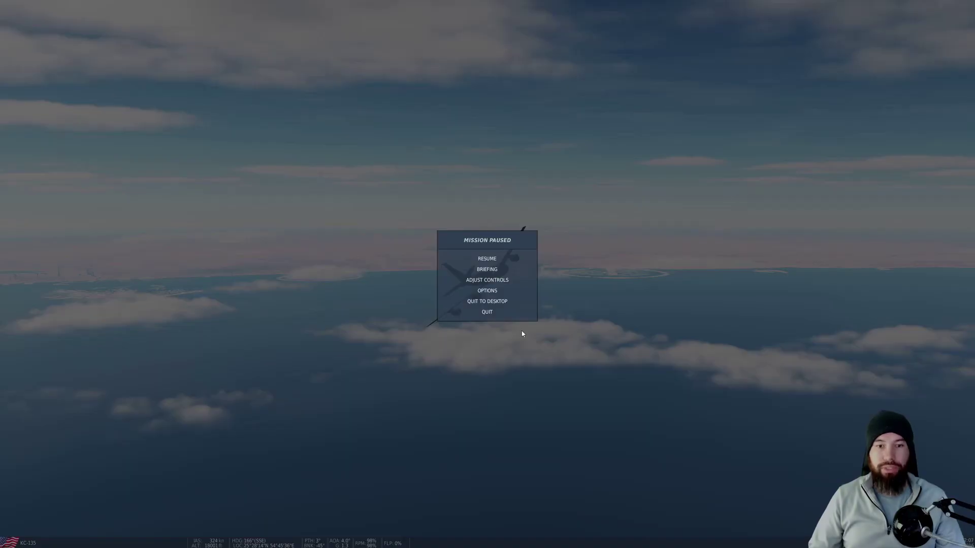
pyautogui.click(494, 311)
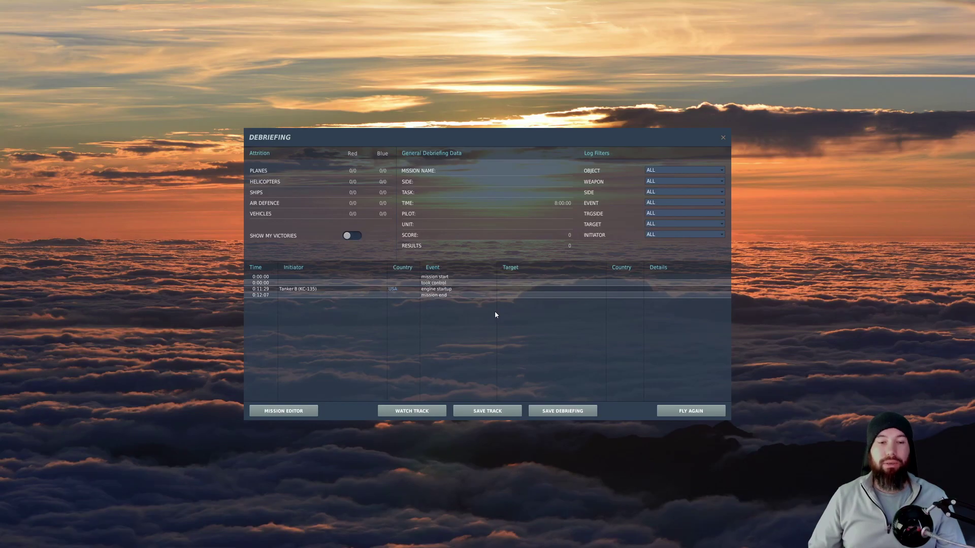
pyautogui.click(305, 410)
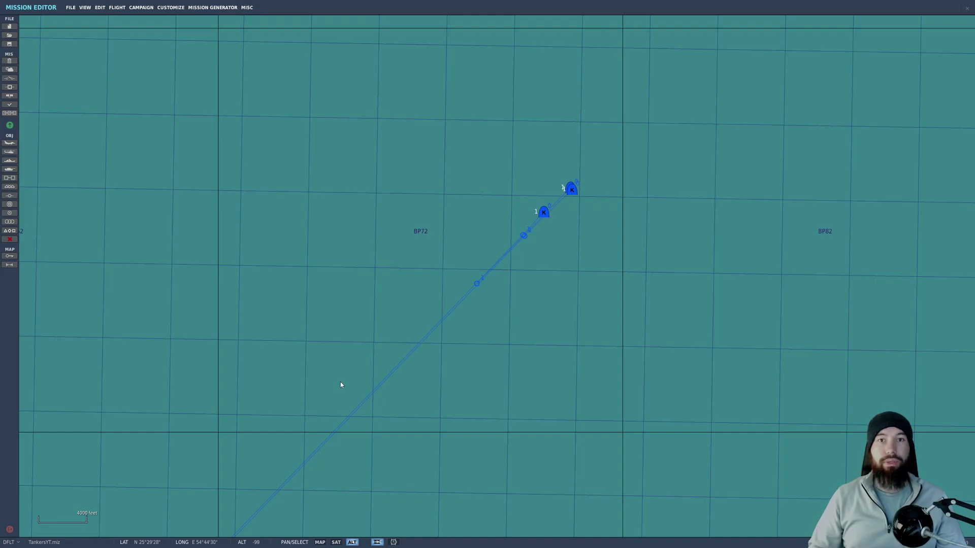